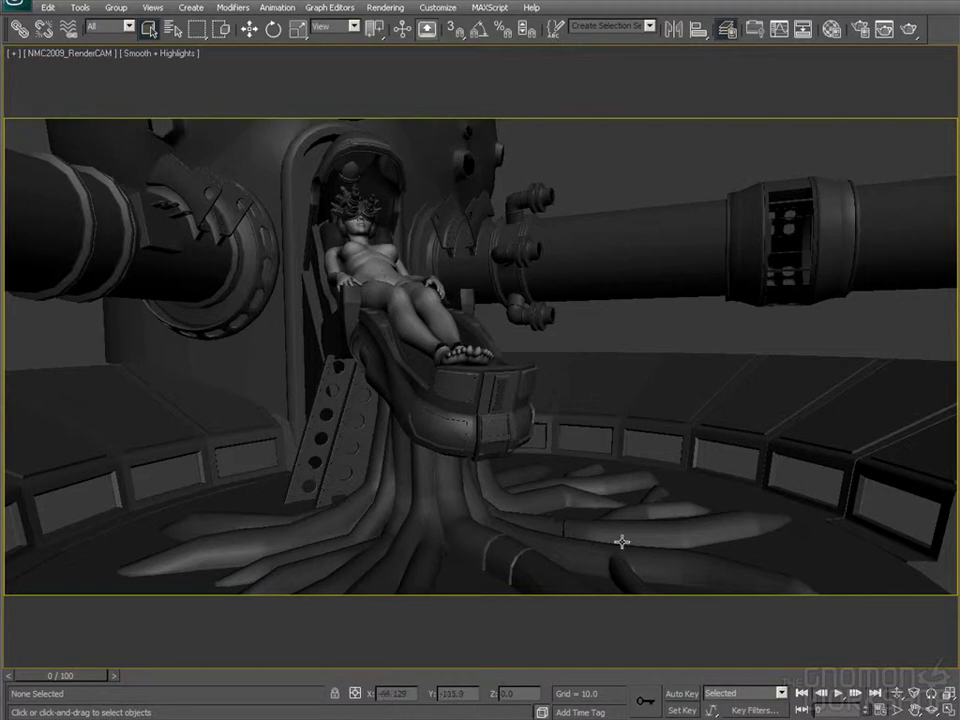
Switch to a maximized Perspective view, turn on edged faces, and examine the topology of the figure, hood and surrounding machinery
{"action": "left_click", "coordinate": [485, 536]}
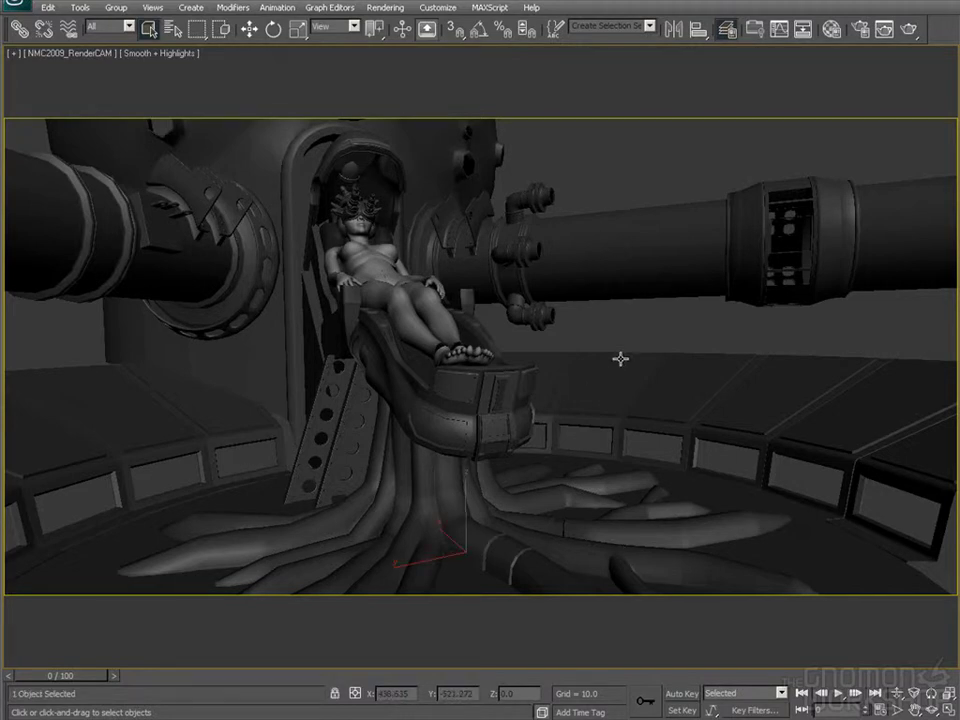
{"action": "key", "text": "ctrl+d"}
{"action": "key", "text": "alt+w"}
{"action": "key", "text": "alt+w"}
{"action": "middle_click_drag", "start_coordinate": [630, 262], "coordinate": [654, 294]}
{"action": "scroll", "coordinate": [559, 330], "scroll_direction": "up", "scroll_amount": 5}
{"action": "middle_click_drag", "start_coordinate": [559, 330], "coordinate": [568, 364], "text": "alt"}
{"action": "scroll", "coordinate": [574, 358], "scroll_direction": "down", "scroll_amount": 4}
{"action": "scroll", "coordinate": [568, 364], "scroll_direction": "up", "scroll_amount": 4}
{"action": "key", "text": "F4"}
{"action": "middle_click_drag", "start_coordinate": [563, 408], "coordinate": [585, 238]}
{"action": "middle_click_drag", "start_coordinate": [400, 350], "coordinate": [806, 270]}
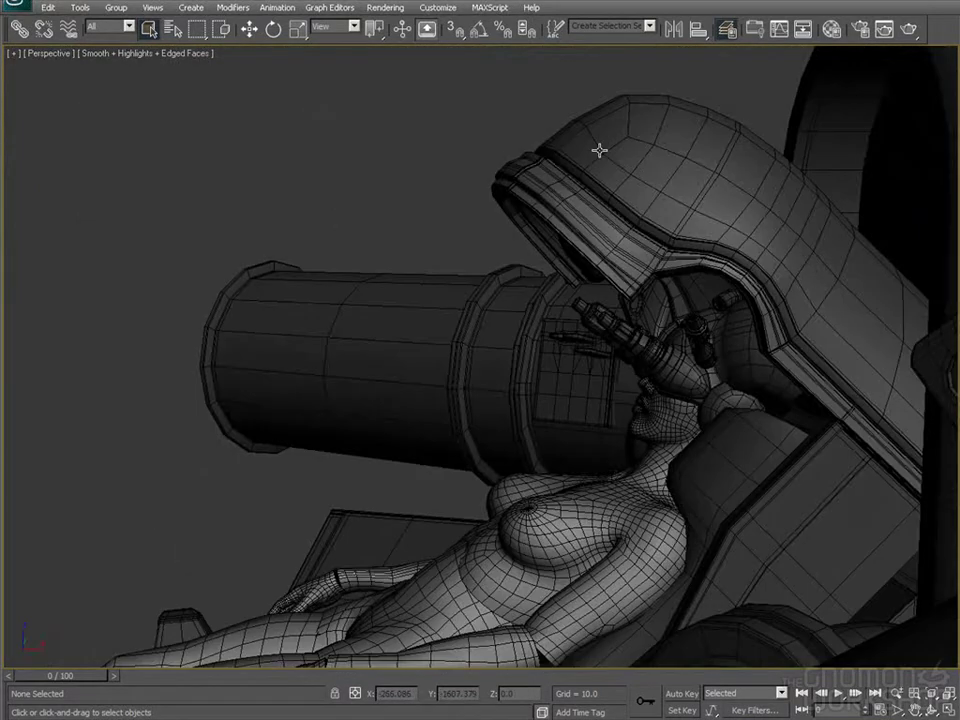
{"action": "middle_click_drag", "start_coordinate": [577, 181], "coordinate": [564, 328], "text": "alt"}
{"action": "scroll", "coordinate": [529, 240], "scroll_direction": "down", "scroll_amount": 4}
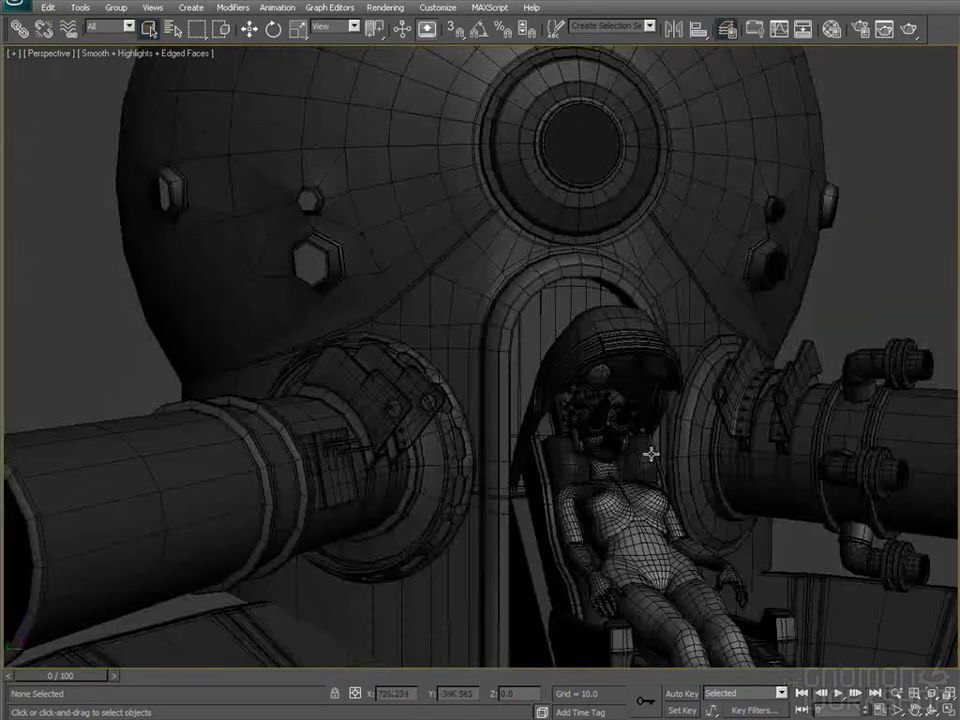
Select the round floor mesh with the roots and hide all unselected objects
{"action": "middle_click_drag", "start_coordinate": [568, 266], "coordinate": [498, 233]}
{"action": "middle_click_drag", "start_coordinate": [497, 349], "coordinate": [549, 328]}
{"action": "left_click", "coordinate": [552, 325]}
{"action": "right_click", "coordinate": [560, 318]}
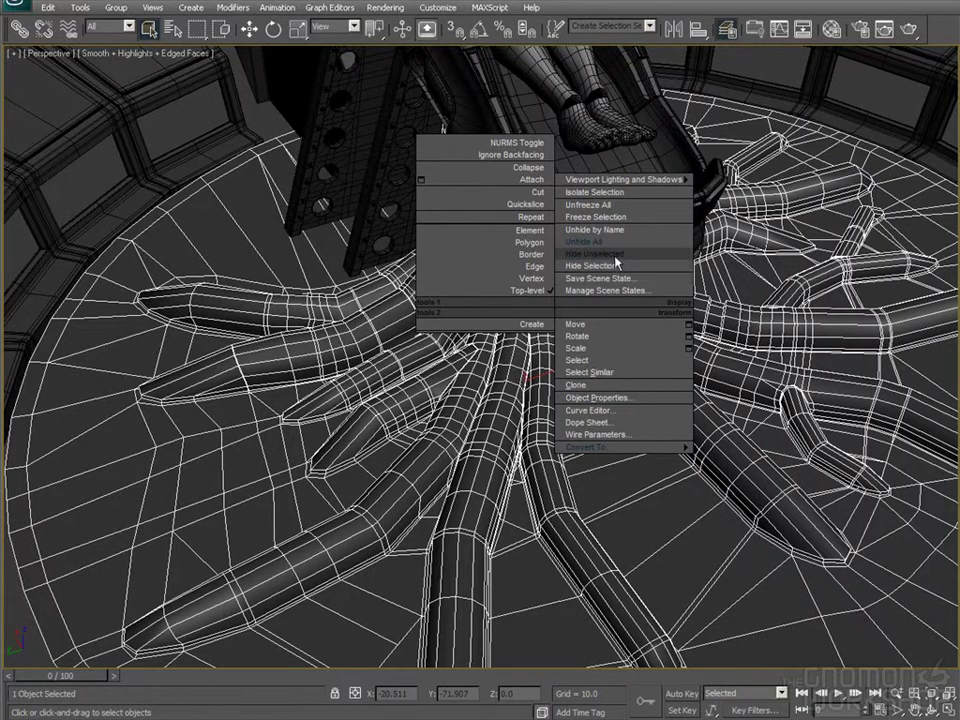
{"action": "left_click", "coordinate": [608, 255]}
{"action": "scroll", "coordinate": [460, 204], "scroll_direction": "down", "scroll_amount": 2}
{"action": "left_click", "coordinate": [735, 116]}
{"action": "scroll", "coordinate": [657, 213], "scroll_direction": "down", "scroll_amount": 8}
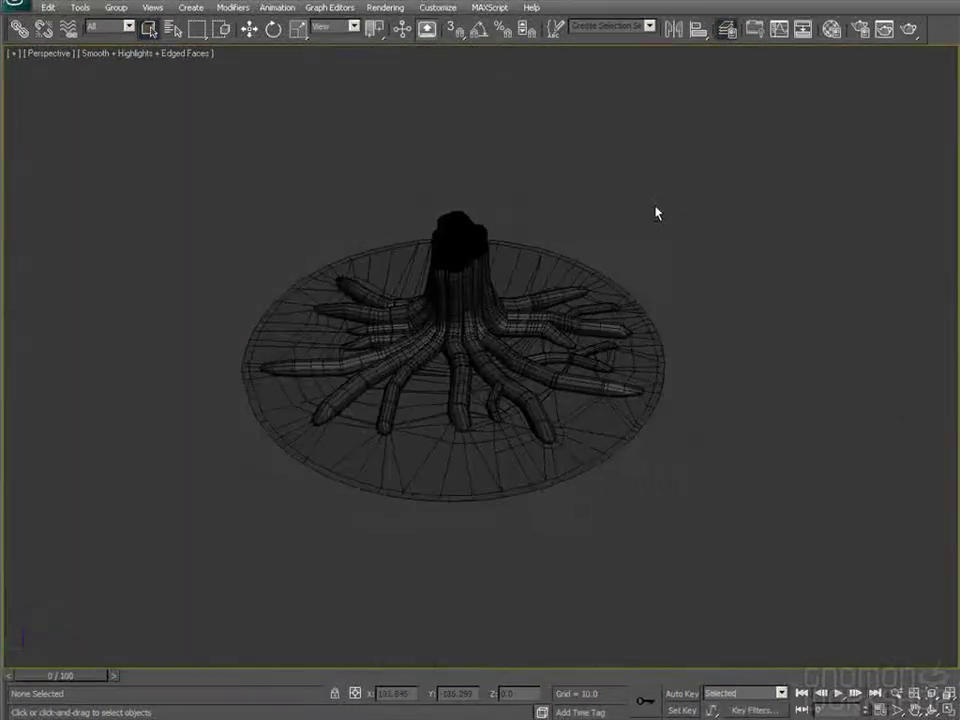
Turn off the edged faces display and examine the shaded roots around the trunk
{"action": "scroll", "coordinate": [657, 213], "scroll_direction": "up", "scroll_amount": 8}
{"action": "mouse_move", "coordinate": [643, 253]}
{"action": "middle_mouse_down", "text": "alt"}
{"action": "mouse_move", "coordinate": [660, 266]}
{"action": "mouse_move", "coordinate": [631, 286]}
{"action": "middle_mouse_up", "text": "alt"}
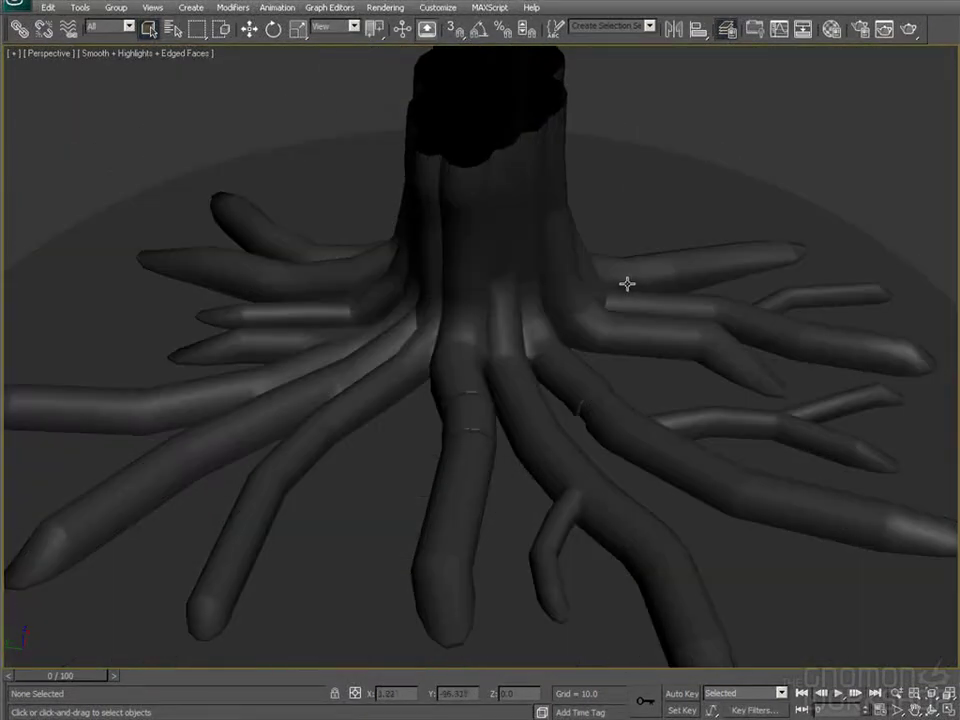
{"action": "scroll", "coordinate": [622, 281], "scroll_direction": "down", "scroll_amount": 6}
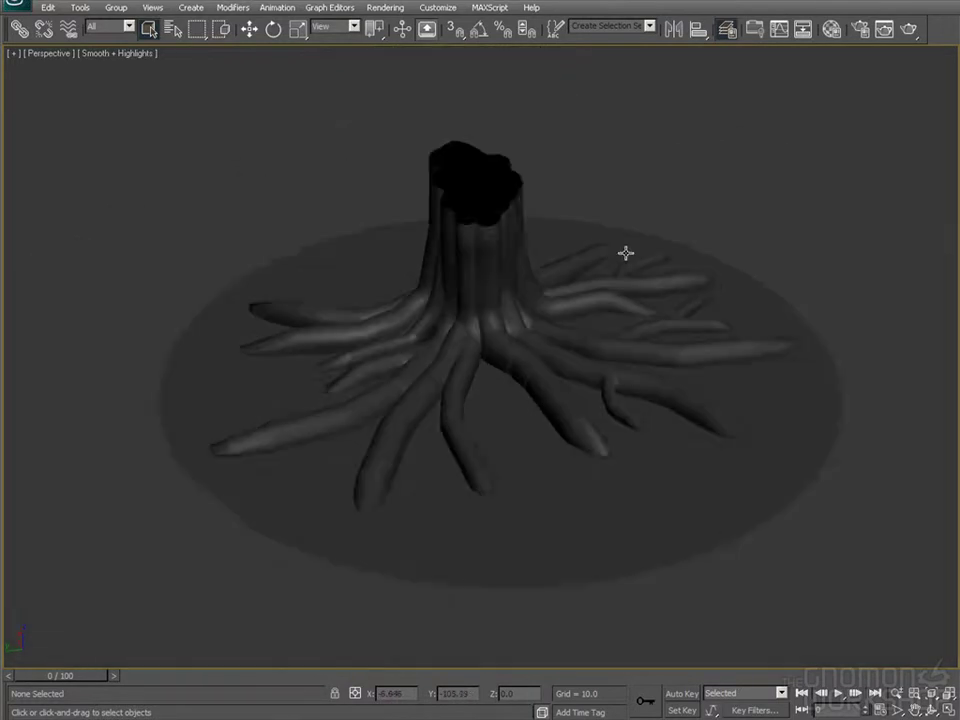
{"action": "middle_click_drag", "start_coordinate": [625, 253], "coordinate": [534, 287], "text": "alt"}
{"action": "scroll", "coordinate": [534, 290], "scroll_direction": "up", "scroll_amount": 5}
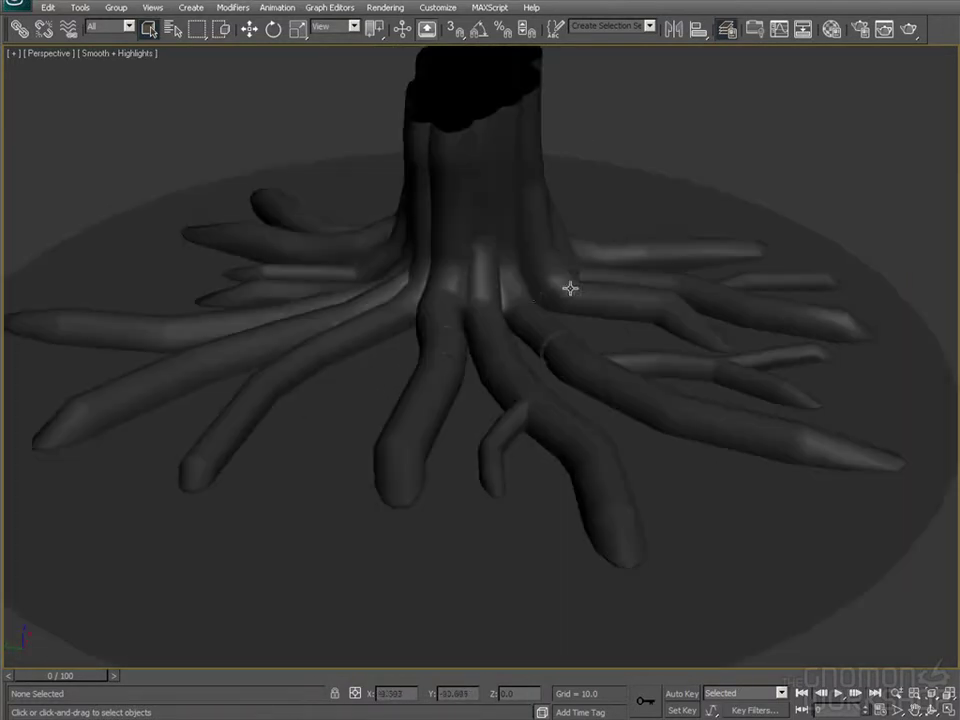
Apply subdivision smoothing to the root floor mesh and save the scene
{"action": "left_click", "coordinate": [533, 293]}
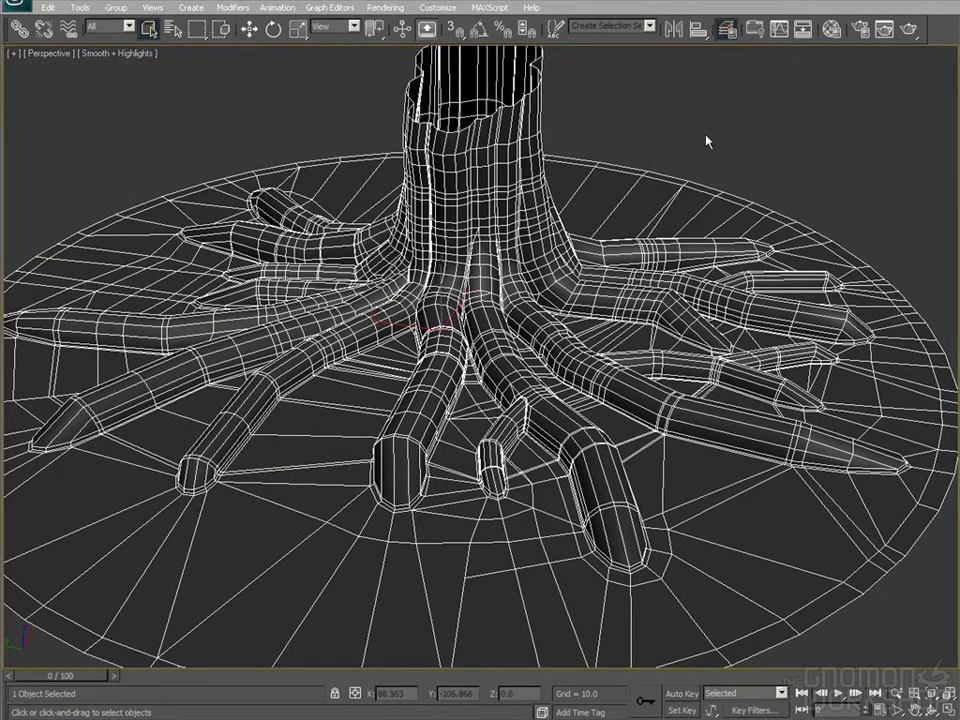
{"action": "mouse_move", "coordinate": [685, 144]}
{"action": "middle_mouse_down", "text": "alt"}
{"action": "mouse_move", "coordinate": [709, 131]}
{"action": "mouse_move", "coordinate": [729, 138]}
{"action": "mouse_move", "coordinate": [669, 153]}
{"action": "mouse_move", "coordinate": [679, 133]}
{"action": "mouse_move", "coordinate": [656, 161]}
{"action": "mouse_move", "coordinate": [640, 232]}
{"action": "mouse_move", "coordinate": [731, 165]}
{"action": "mouse_move", "coordinate": [658, 193]}
{"action": "mouse_move", "coordinate": [688, 185]}
{"action": "mouse_move", "coordinate": [634, 171]}
{"action": "middle_mouse_up", "text": "alt"}
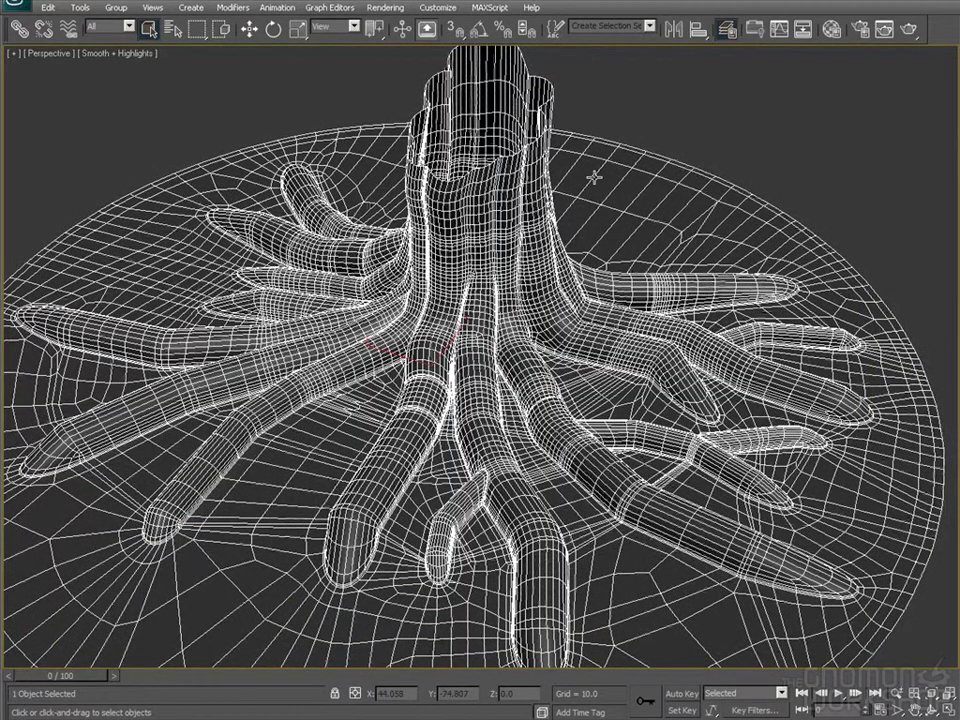
{"action": "middle_click_drag", "start_coordinate": [594, 177], "coordinate": [470, 138], "text": "alt"}
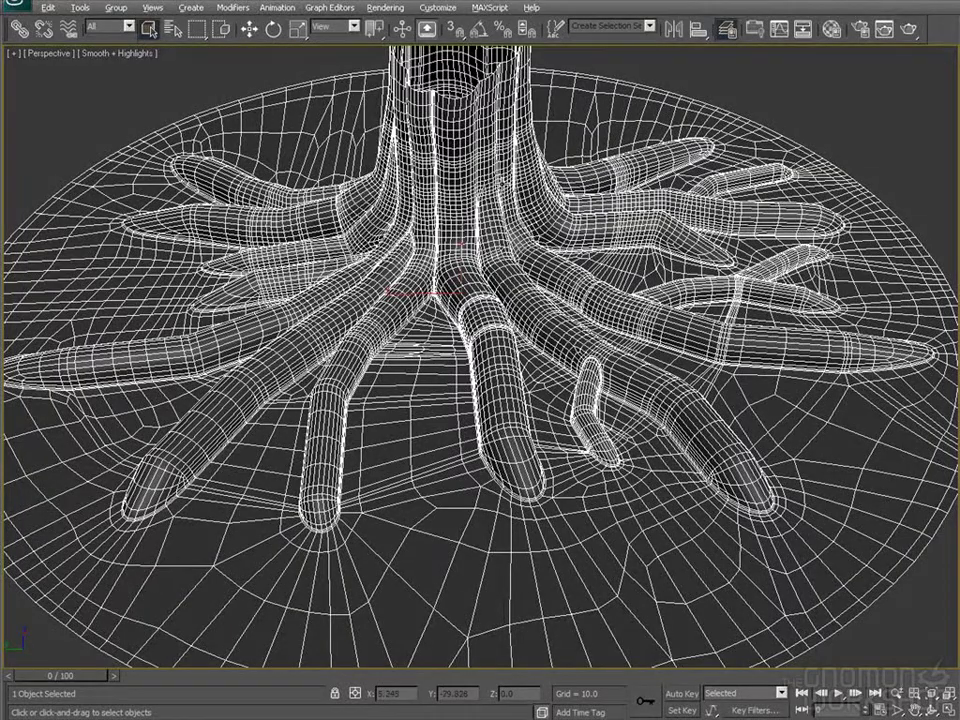
{"action": "middle_click_drag", "start_coordinate": [385, 140], "coordinate": [320, 144], "text": "alt"}
{"action": "middle_click_drag", "start_coordinate": [638, 352], "coordinate": [655, 368], "text": "alt"}
{"action": "left_click", "coordinate": [711, 175]}
{"action": "middle_click_drag", "start_coordinate": [711, 179], "coordinate": [694, 329], "text": "alt"}
{"action": "key", "text": "ctrl+s"}
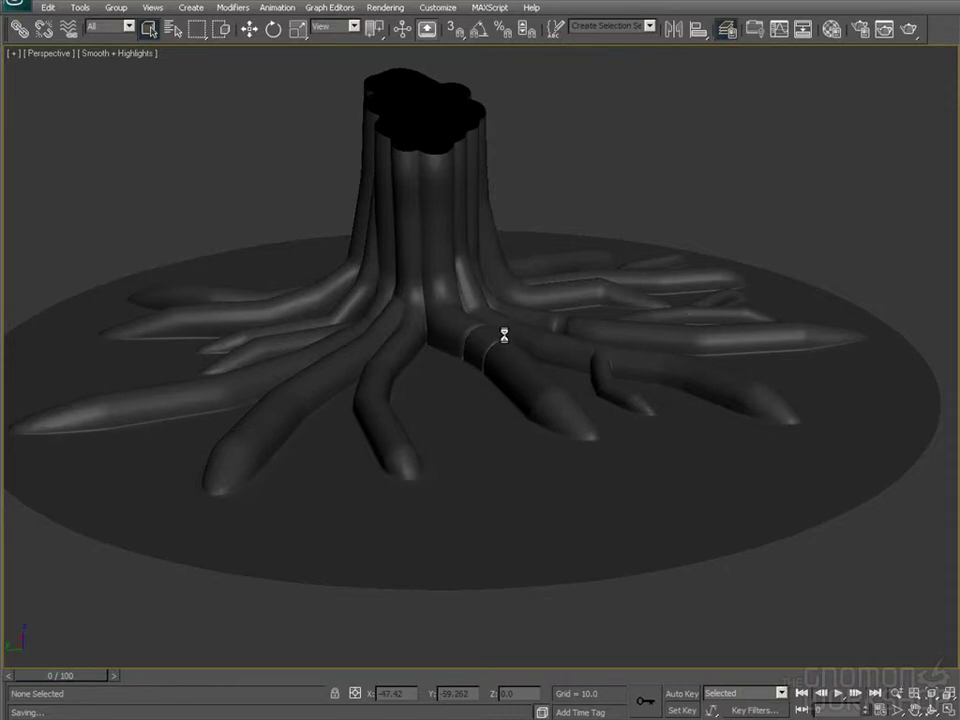
Examine the smoothed roots from several angles and unhide all the objects
{"action": "middle_click_drag", "start_coordinate": [510, 167], "coordinate": [545, 213], "text": "alt"}
{"action": "middle_click_drag", "start_coordinate": [479, 254], "coordinate": [462, 165], "text": "alt"}
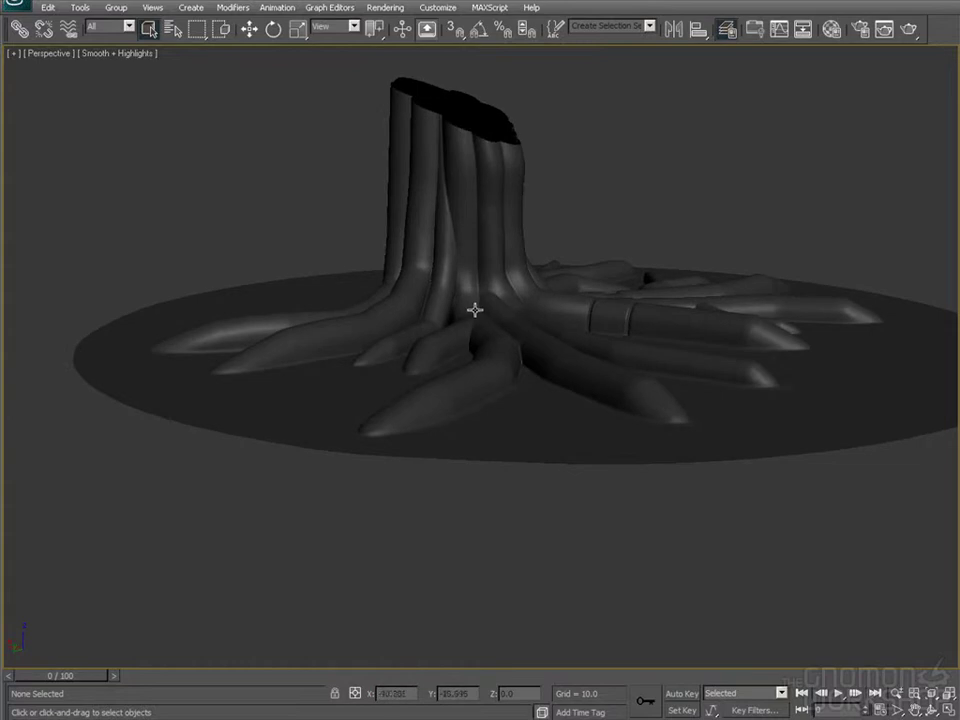
{"action": "middle_click_drag", "start_coordinate": [475, 308], "coordinate": [454, 253], "text": "alt"}
{"action": "middle_click_drag", "start_coordinate": [461, 324], "coordinate": [468, 270], "text": "alt"}
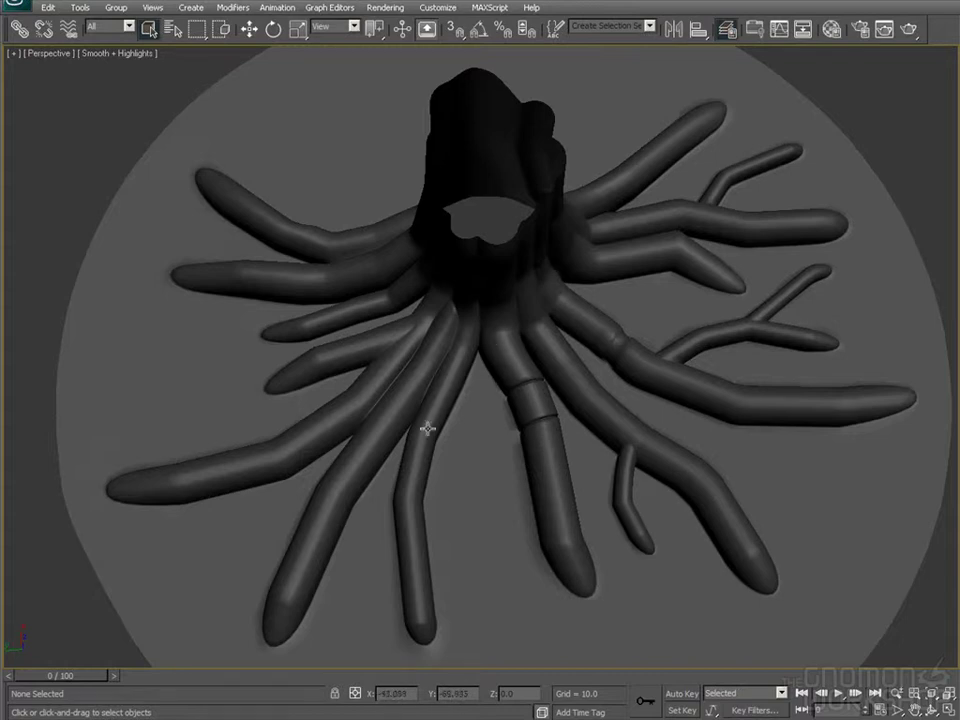
{"action": "middle_click_drag", "start_coordinate": [532, 430], "coordinate": [521, 274], "text": "alt"}
{"action": "right_click", "coordinate": [646, 131]}
{"action": "left_click", "coordinate": [678, 67]}
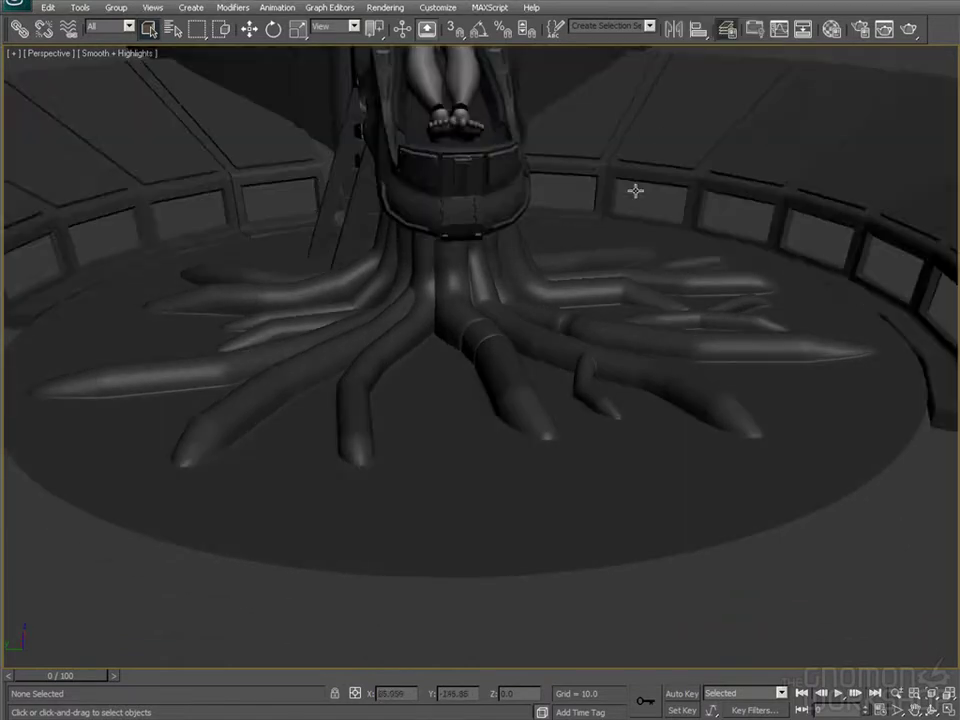
Hide the reclining figure so the chair and the headgear are exposed
{"action": "middle_click_drag", "start_coordinate": [621, 219], "coordinate": [551, 313], "text": "alt"}
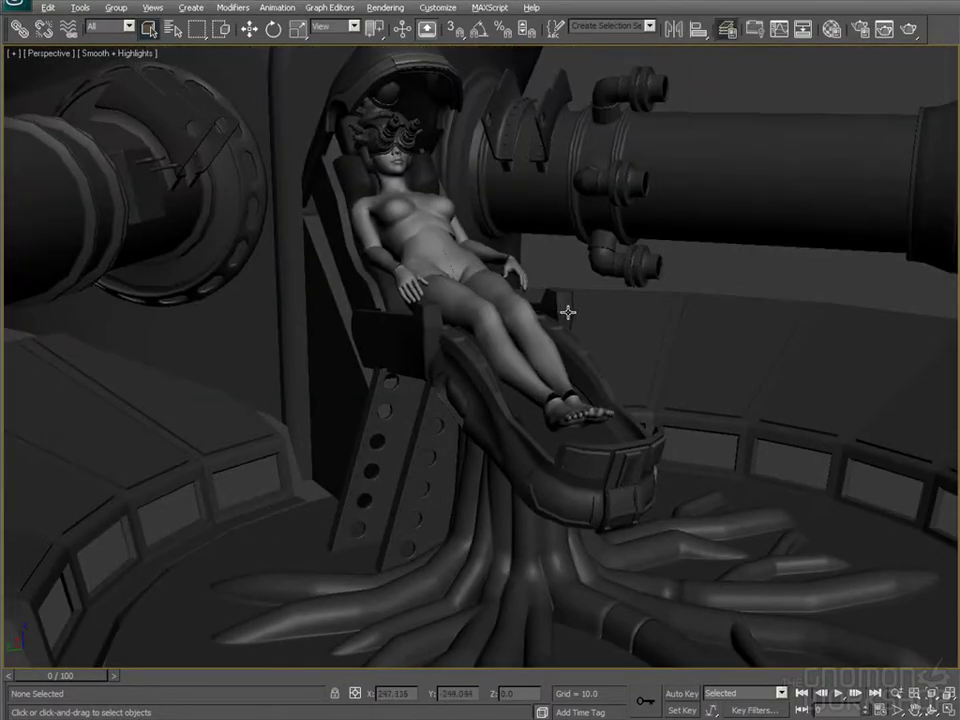
{"action": "middle_click_drag", "start_coordinate": [680, 232], "coordinate": [751, 211], "text": "alt"}
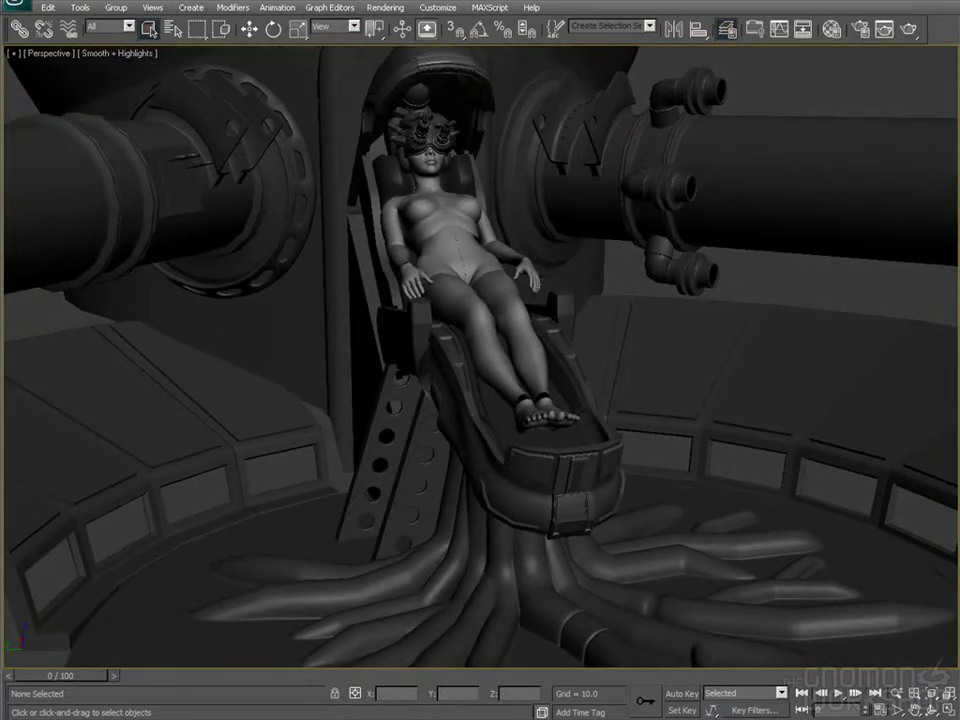
{"action": "left_click_drag", "start_coordinate": [654, 189], "coordinate": [684, 249], "text": "alt"}
{"action": "scroll", "coordinate": [449, 232], "scroll_direction": "up", "scroll_amount": 4}
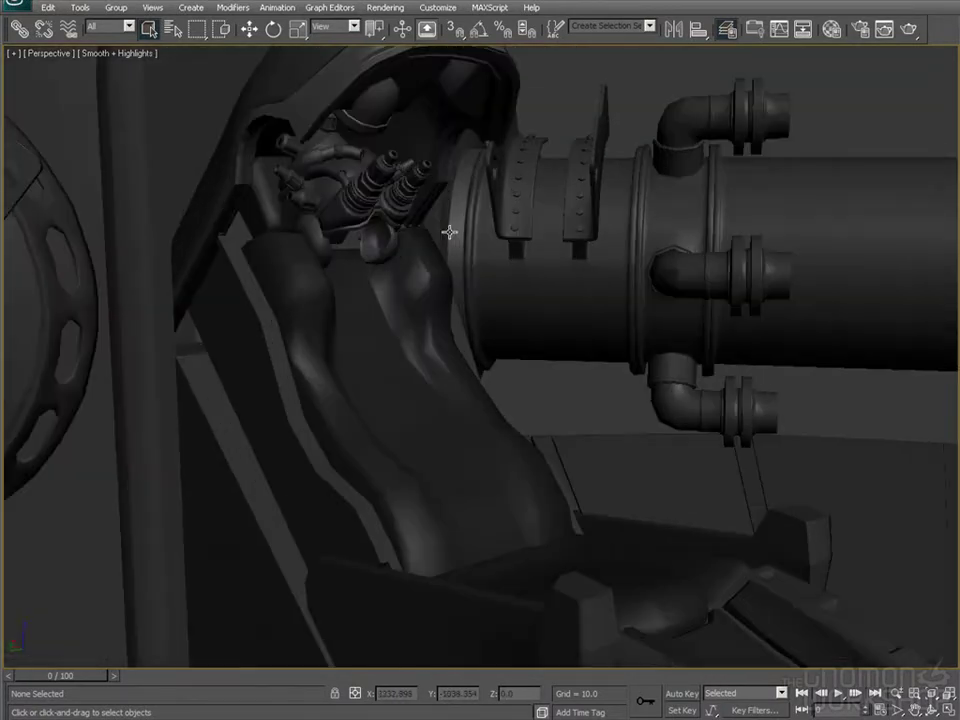
Select the headgear with its two eyepiece assemblies, without the hood, and apply subdivision smoothing to the three objects
{"action": "middle_click_drag", "start_coordinate": [450, 232], "coordinate": [465, 277], "text": "alt"}
{"action": "left_click", "coordinate": [435, 275]}
{"action": "left_click", "coordinate": [540, 303], "text": "ctrl"}
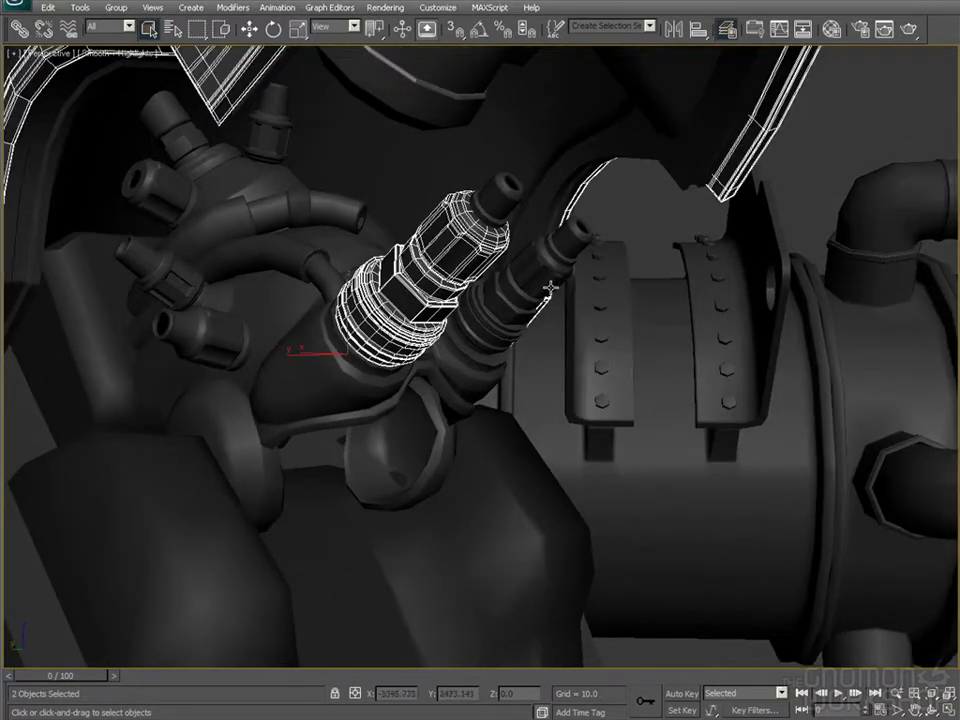
{"action": "key", "text": "ctrl+z"}
{"action": "left_click", "coordinate": [530, 266], "text": "ctrl"}
{"action": "left_click", "coordinate": [338, 370], "text": "ctrl"}
{"action": "middle_click_drag", "start_coordinate": [338, 370], "coordinate": [370, 340]}
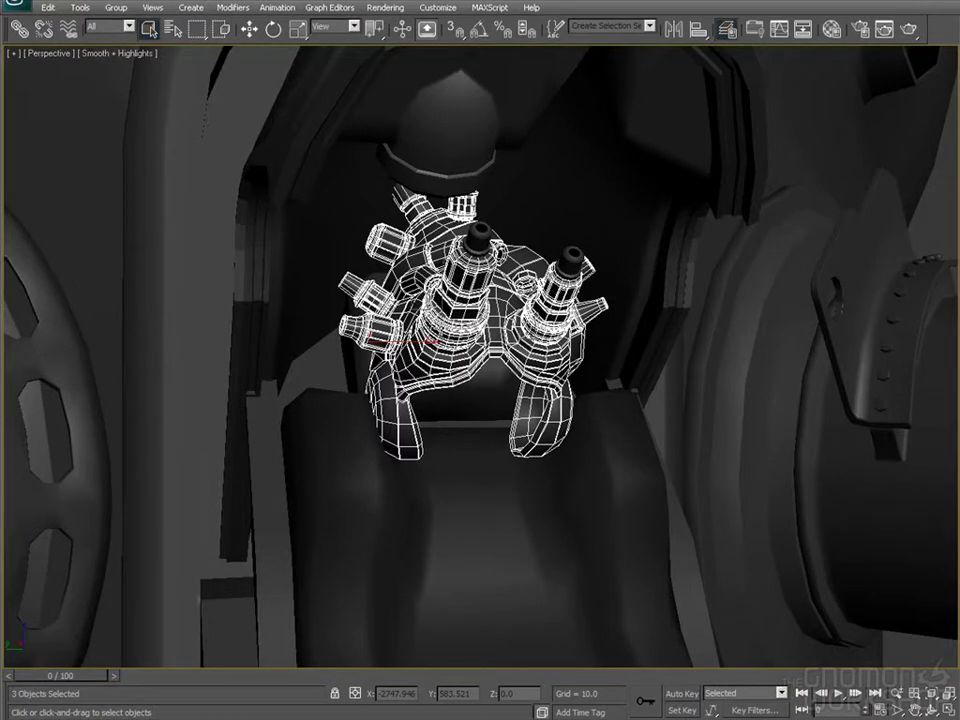
{"action": "middle_click_drag", "start_coordinate": [658, 332], "coordinate": [316, 188], "text": "alt"}
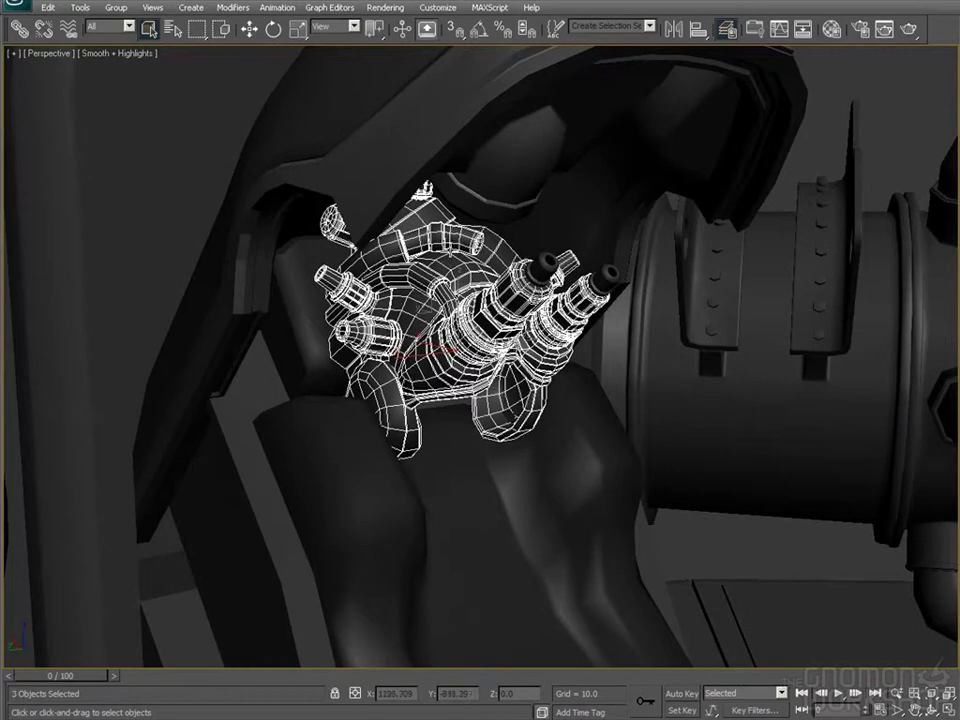
{"action": "middle_click_drag", "start_coordinate": [688, 137], "coordinate": [630, 138], "text": "alt"}
{"action": "scroll", "coordinate": [560, 152], "scroll_direction": "down", "scroll_amount": 5}
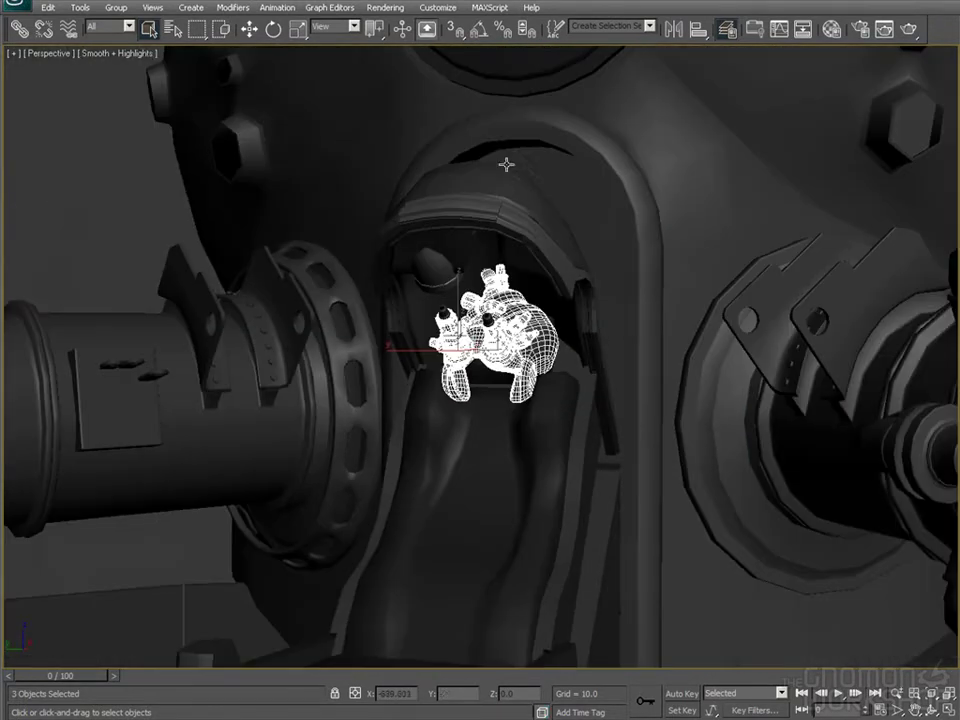
{"action": "middle_click_drag", "start_coordinate": [478, 169], "coordinate": [479, 246], "text": "alt"}
{"action": "left_click", "coordinate": [673, 186]}
Examine the smoothed headgear, its eyepieces and its side connectors up close from several angles
{"action": "scroll", "coordinate": [674, 190], "scroll_direction": "up", "scroll_amount": 4}
{"action": "middle_click_drag", "start_coordinate": [588, 297], "coordinate": [459, 265], "text": "alt"}
{"action": "middle_click_drag", "start_coordinate": [539, 259], "coordinate": [530, 259], "text": "alt"}
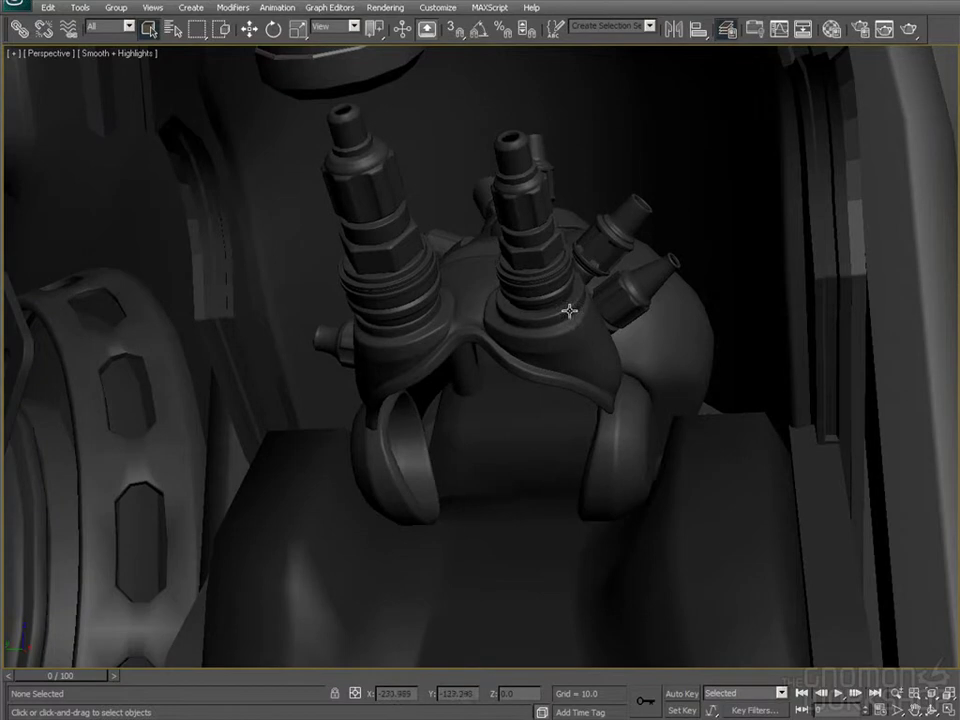
{"action": "middle_click_drag", "start_coordinate": [569, 312], "coordinate": [562, 338], "text": "alt"}
{"action": "middle_click_drag", "start_coordinate": [520, 170], "coordinate": [722, 310], "text": "alt"}
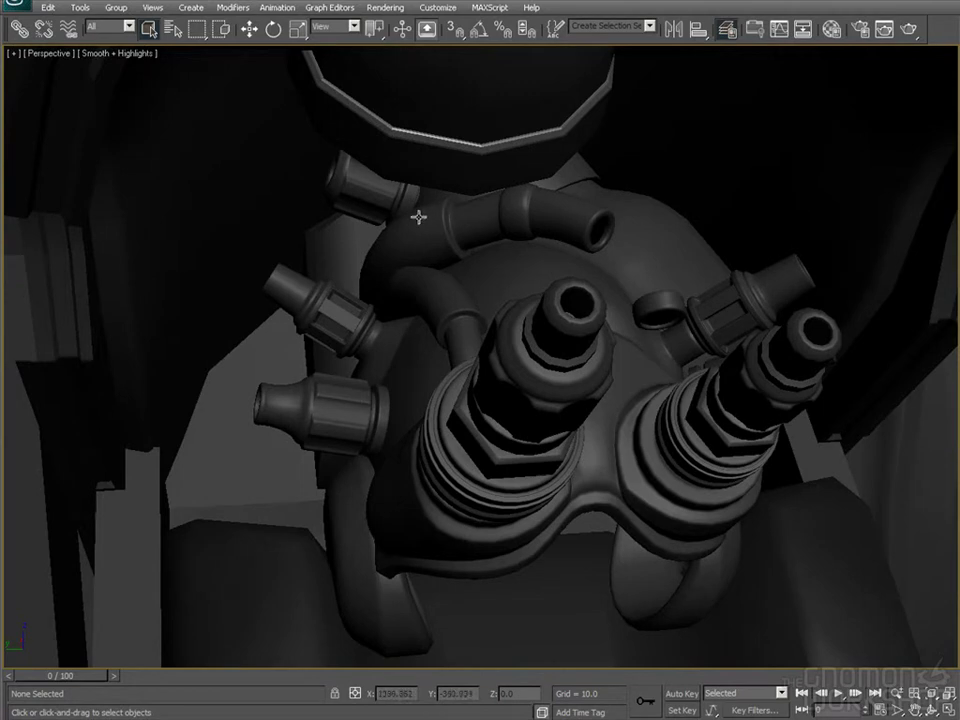
{"action": "middle_click_drag", "start_coordinate": [683, 343], "coordinate": [536, 293], "text": "alt"}
{"action": "middle_click_drag", "start_coordinate": [460, 333], "coordinate": [551, 165], "text": "alt"}
{"action": "scroll", "coordinate": [551, 165], "scroll_direction": "down", "scroll_amount": 3}
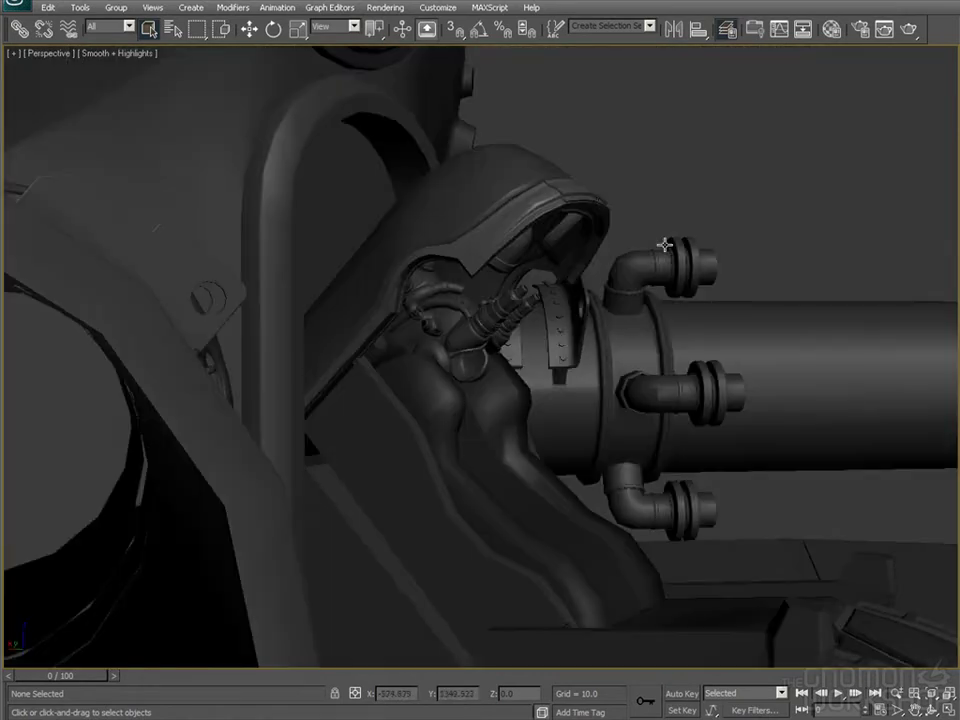
Examine the turret, chair and both large side barrels from several angles
{"action": "middle_click_drag", "start_coordinate": [664, 246], "coordinate": [514, 255], "text": "alt"}
{"action": "scroll", "coordinate": [510, 256], "scroll_direction": "down", "scroll_amount": 4}
{"action": "middle_click_drag", "start_coordinate": [422, 289], "coordinate": [386, 283]}
{"action": "middle_click_drag", "start_coordinate": [313, 297], "coordinate": [494, 301], "text": "alt"}
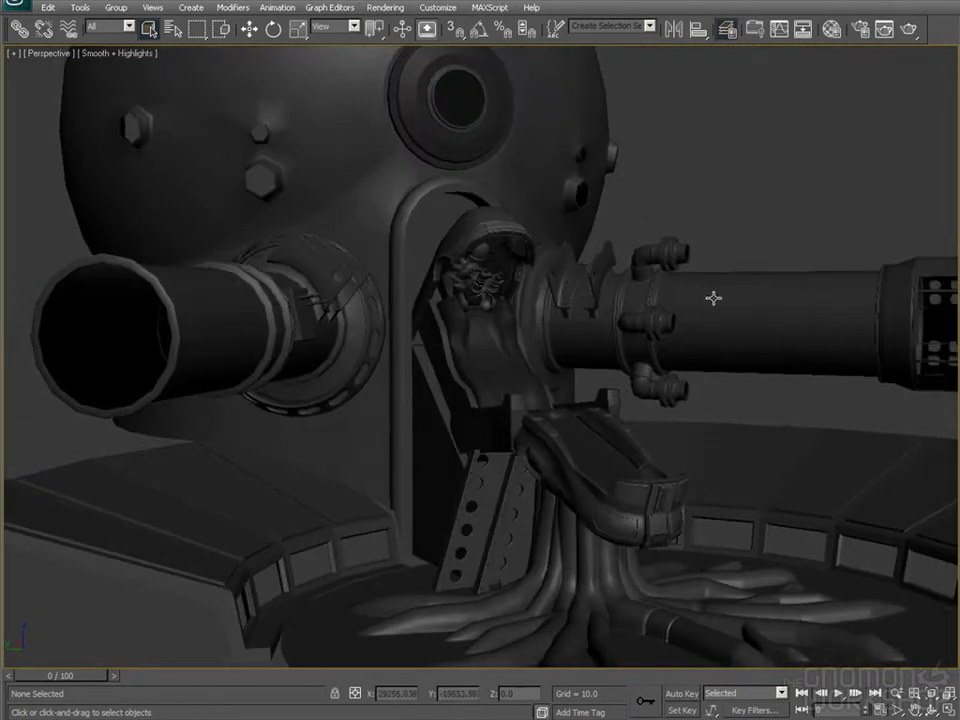
{"action": "middle_click_drag", "start_coordinate": [780, 304], "coordinate": [467, 298], "text": "alt"}
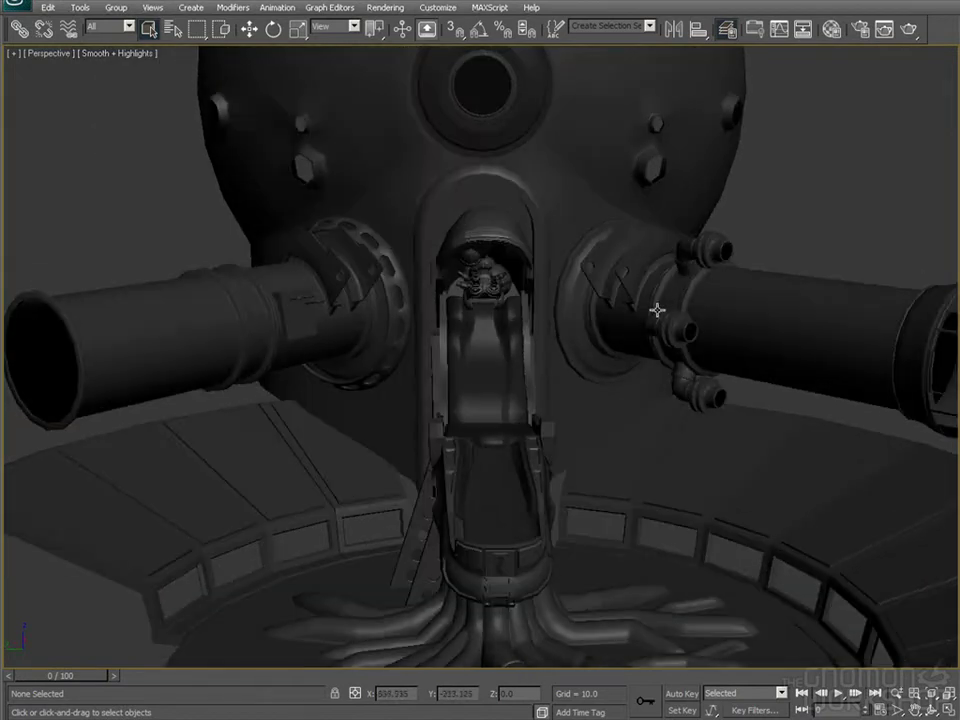
{"action": "middle_click_drag", "start_coordinate": [658, 305], "coordinate": [682, 285], "text": "alt"}
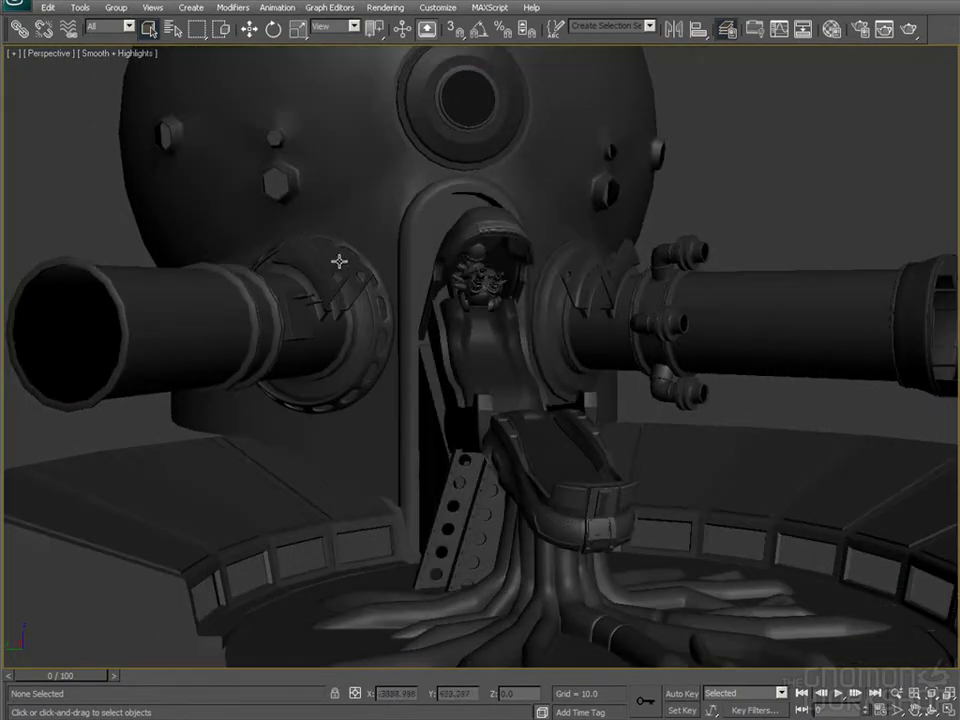
{"action": "middle_click_drag", "start_coordinate": [360, 262], "coordinate": [432, 293], "text": "alt"}
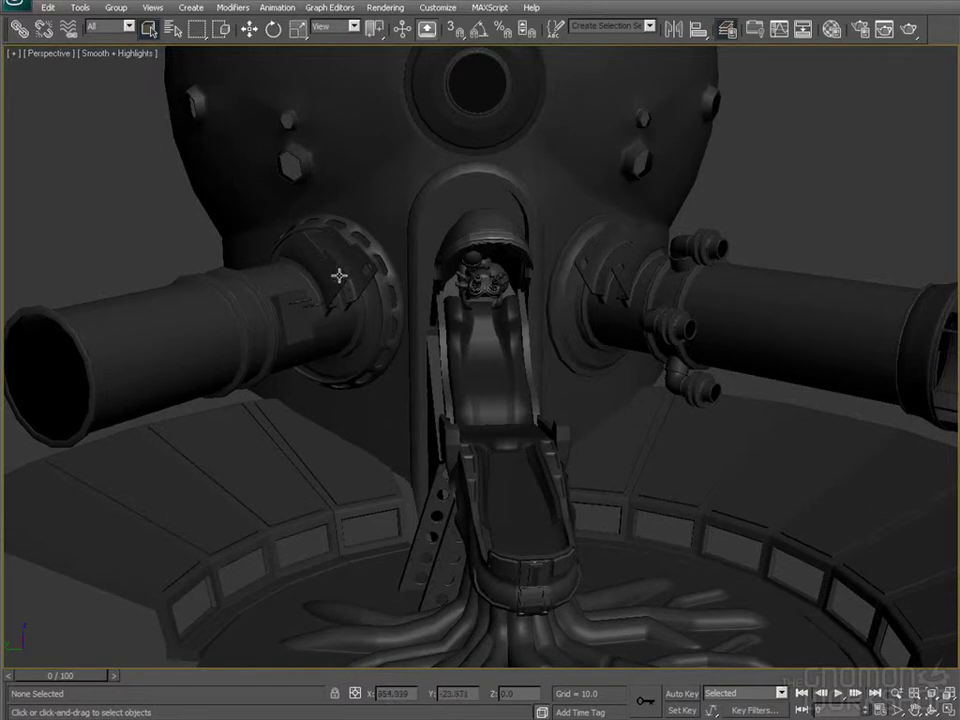
{"action": "middle_click_drag", "start_coordinate": [340, 270], "coordinate": [396, 268], "text": "alt"}
Select the pipe collar around the side barrel to inspect its wireframe, and clear the selection
{"action": "middle_click_drag", "start_coordinate": [884, 299], "coordinate": [839, 291], "text": "alt"}
{"action": "middle_click_drag", "start_coordinate": [767, 295], "coordinate": [407, 222], "text": "alt"}
{"action": "left_click", "coordinate": [502, 313]}
{"action": "middle_click_drag", "start_coordinate": [515, 352], "coordinate": [550, 346], "text": "alt"}
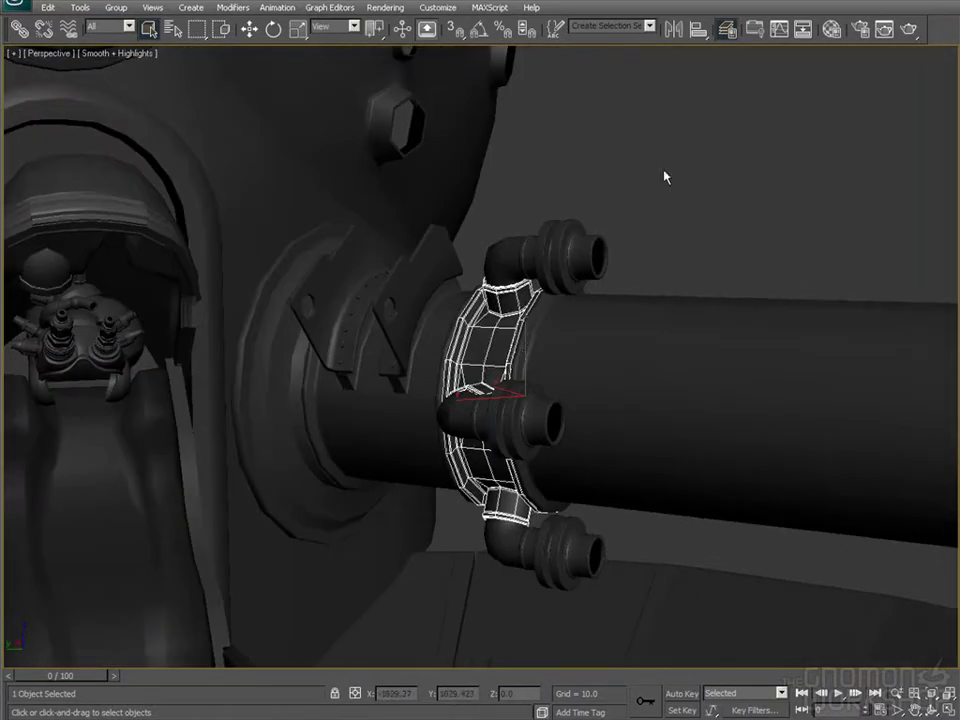
{"action": "left_click", "coordinate": [664, 178]}
Examine the complete turret model, including the spherical body, barrels and root base, from a distance
{"action": "middle_click_drag", "start_coordinate": [660, 182], "coordinate": [634, 212], "text": "alt"}
{"action": "scroll", "coordinate": [600, 240], "scroll_direction": "down", "scroll_amount": 2}
{"action": "middle_click_drag", "start_coordinate": [480, 325], "coordinate": [583, 225]}
{"action": "scroll", "coordinate": [598, 206], "scroll_direction": "down", "scroll_amount": 3}
{"action": "scroll", "coordinate": [572, 255], "scroll_direction": "down", "scroll_amount": 3}
{"action": "scroll", "coordinate": [600, 222], "scroll_direction": "up", "scroll_amount": 3}
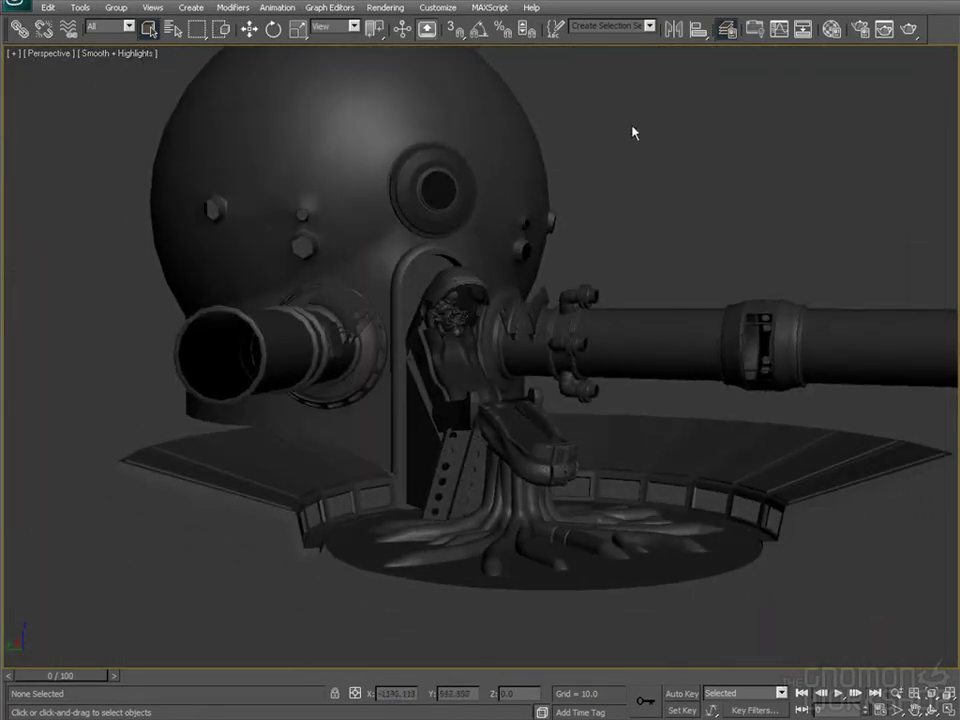
{"action": "middle_click_drag", "start_coordinate": [628, 125], "coordinate": [634, 186], "text": "alt"}
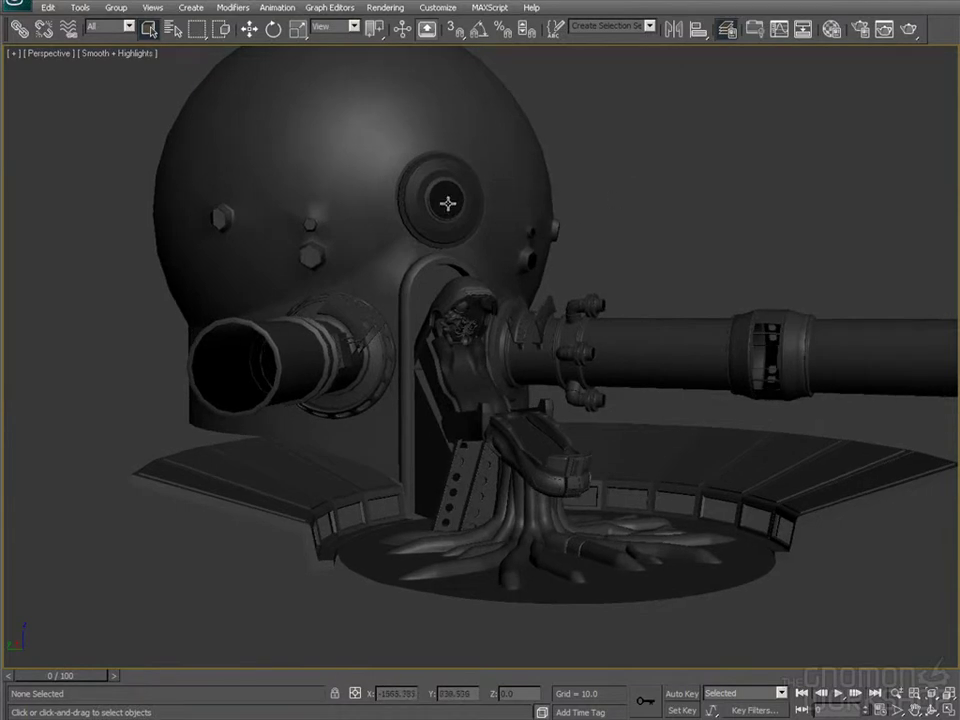
{"action": "middle_click_drag", "start_coordinate": [720, 232], "coordinate": [662, 195], "text": "alt"}
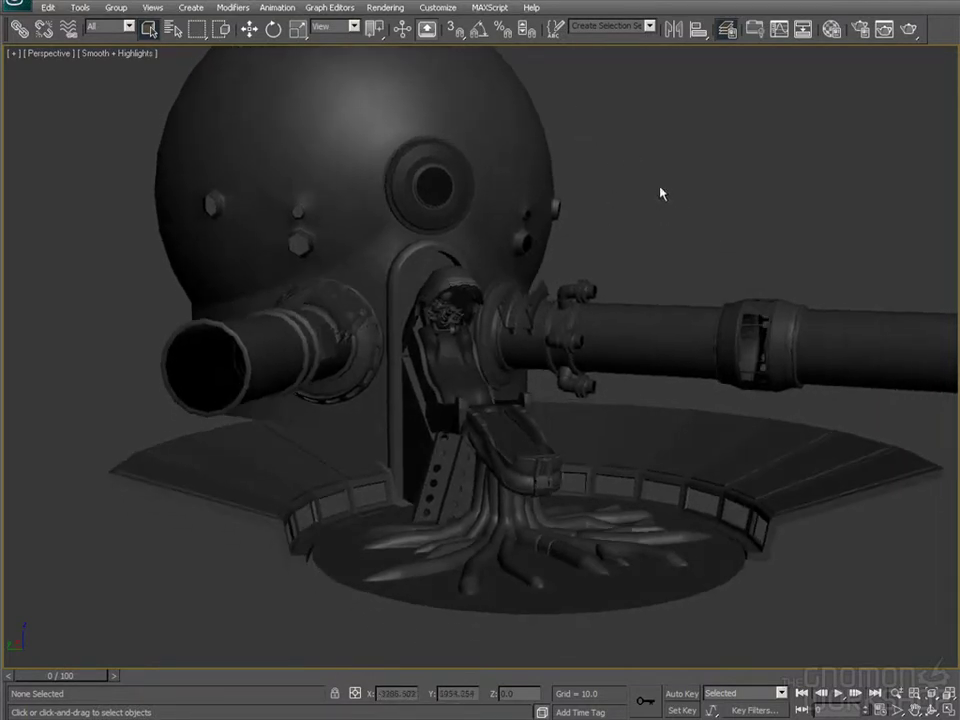
{"action": "middle_click_drag", "start_coordinate": [652, 150], "coordinate": [617, 203], "text": "alt"}
{"action": "scroll", "coordinate": [624, 182], "scroll_direction": "up", "scroll_amount": 4}
Return to the maximized NMC2009_RenderCAM view and switch that viewport to the Bottom view
{"action": "key", "text": "alt+w"}
{"action": "right_click", "coordinate": [656, 380]}
{"action": "key", "text": "alt+w"}
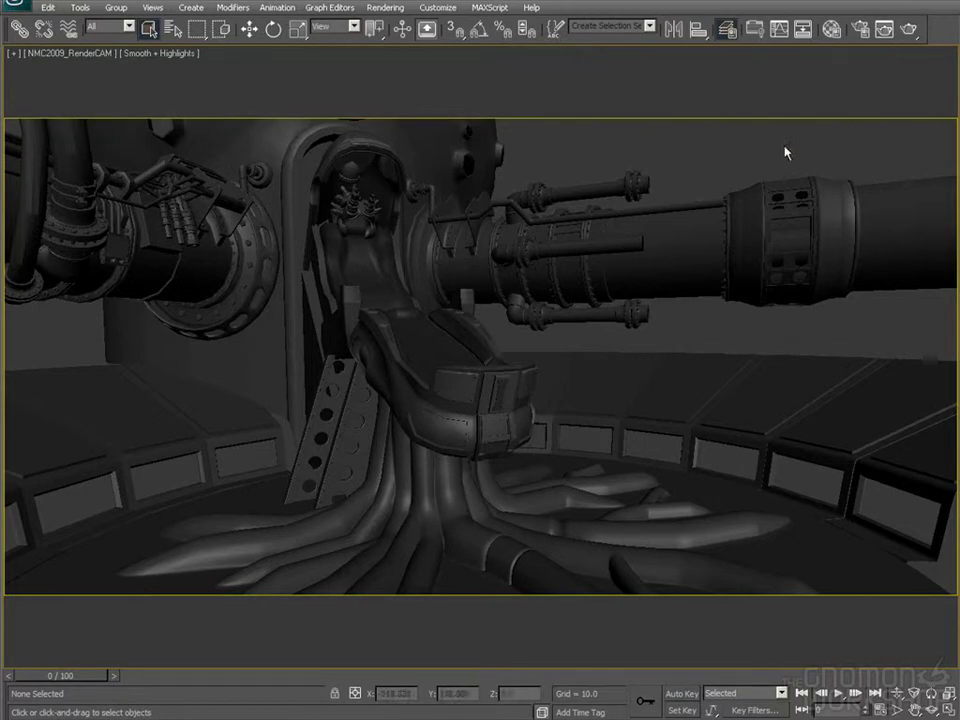
{"action": "key", "text": "b"}
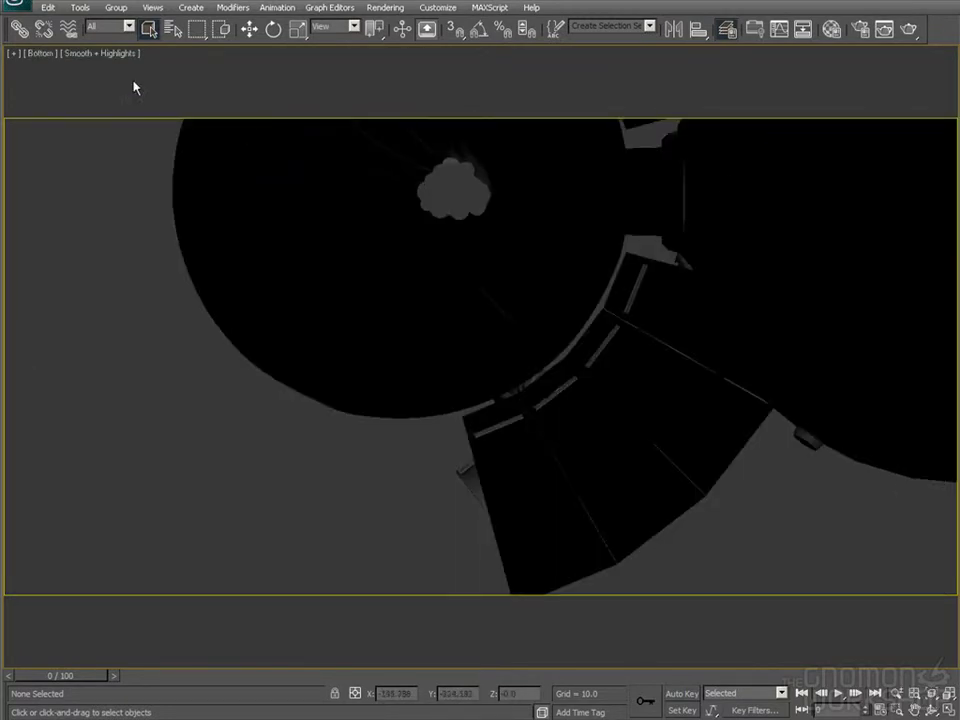
Switch to the maximized Perspective view and examine the pipes, valves and brackets on the side barrel up close
{"action": "key", "text": "alt+w"}
{"action": "right_click", "coordinate": [657, 103]}
{"action": "key", "text": "alt+w"}
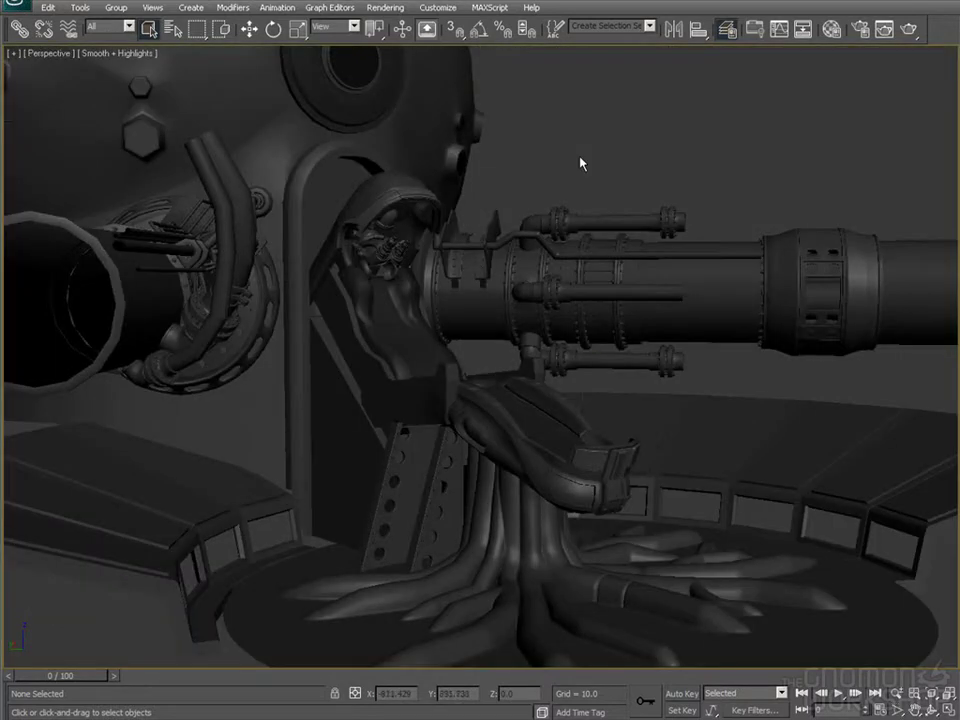
{"action": "middle_click_drag", "start_coordinate": [574, 178], "coordinate": [575, 216], "text": "alt"}
{"action": "middle_click_drag", "start_coordinate": [636, 146], "coordinate": [711, 266], "text": "alt"}
{"action": "scroll", "coordinate": [711, 266], "scroll_direction": "up", "scroll_amount": 3}
{"action": "scroll", "coordinate": [549, 268], "scroll_direction": "up", "scroll_amount": 3}
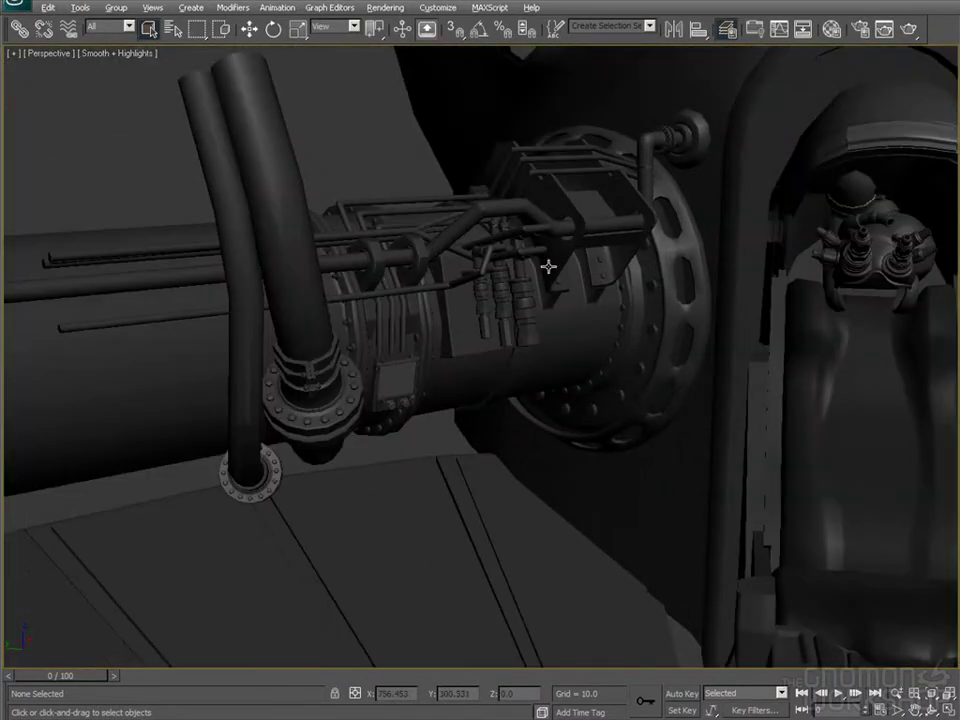
{"action": "middle_click_drag", "start_coordinate": [549, 268], "coordinate": [527, 261], "text": "alt"}
{"action": "middle_click_drag", "start_coordinate": [551, 326], "coordinate": [581, 344]}
{"action": "scroll", "coordinate": [581, 344], "scroll_direction": "up", "scroll_amount": 2}
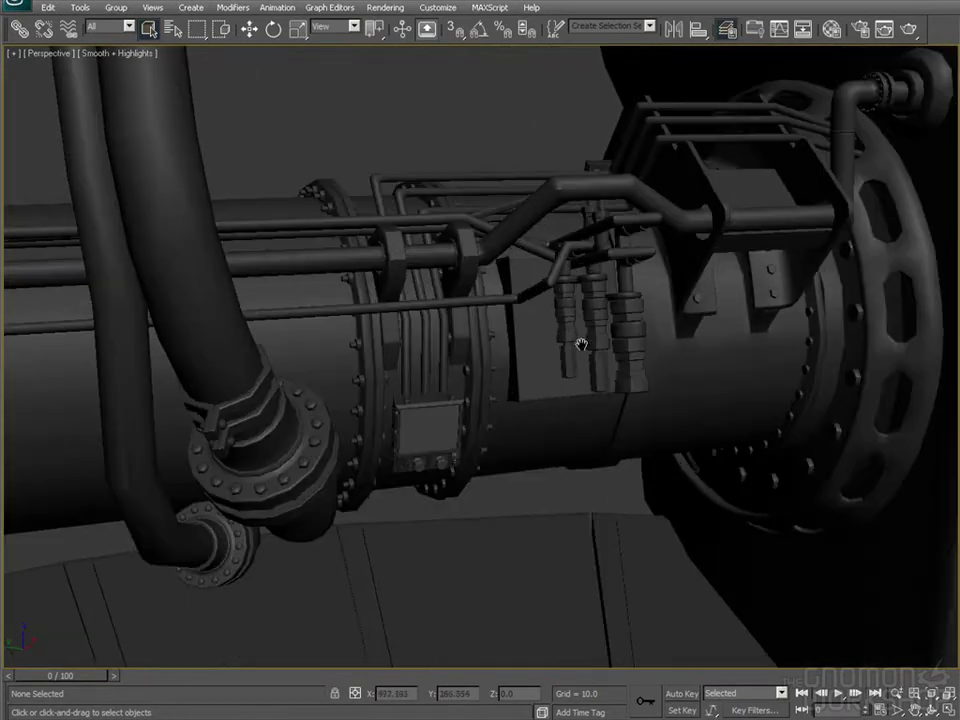
{"action": "scroll", "coordinate": [704, 222], "scroll_direction": "up", "scroll_amount": 3}
{"action": "middle_click_drag", "start_coordinate": [704, 222], "coordinate": [545, 315], "text": "alt"}
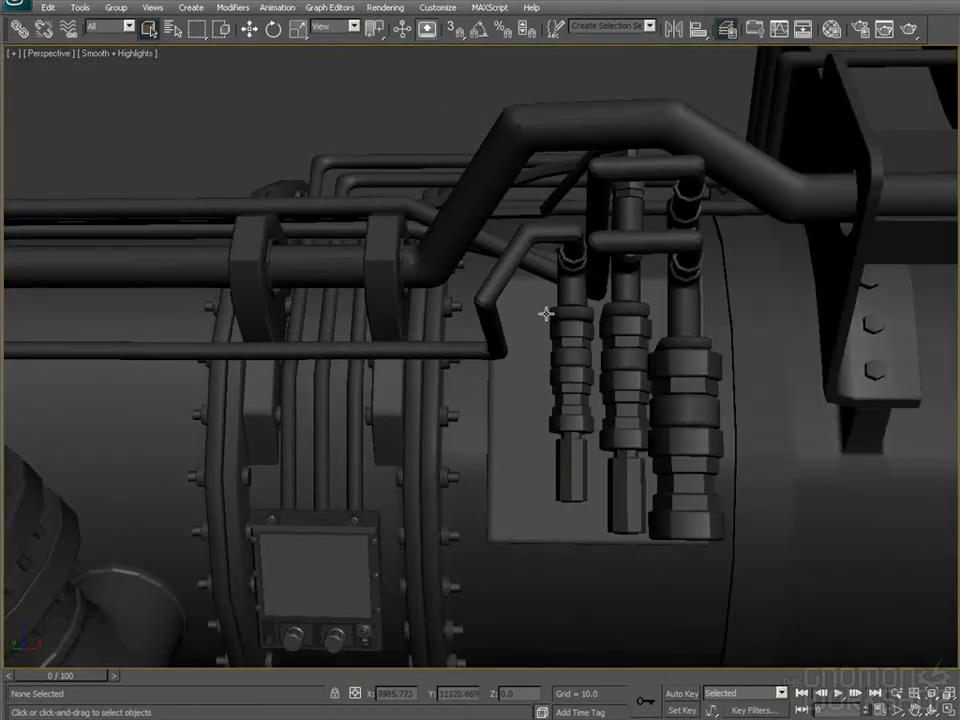
Examine the side barrel's pipe runs, support brackets and perforated mounting ring from several angles
{"action": "scroll", "coordinate": [561, 294], "scroll_direction": "down", "scroll_amount": 5}
{"action": "scroll", "coordinate": [600, 290], "scroll_direction": "up", "scroll_amount": 2}
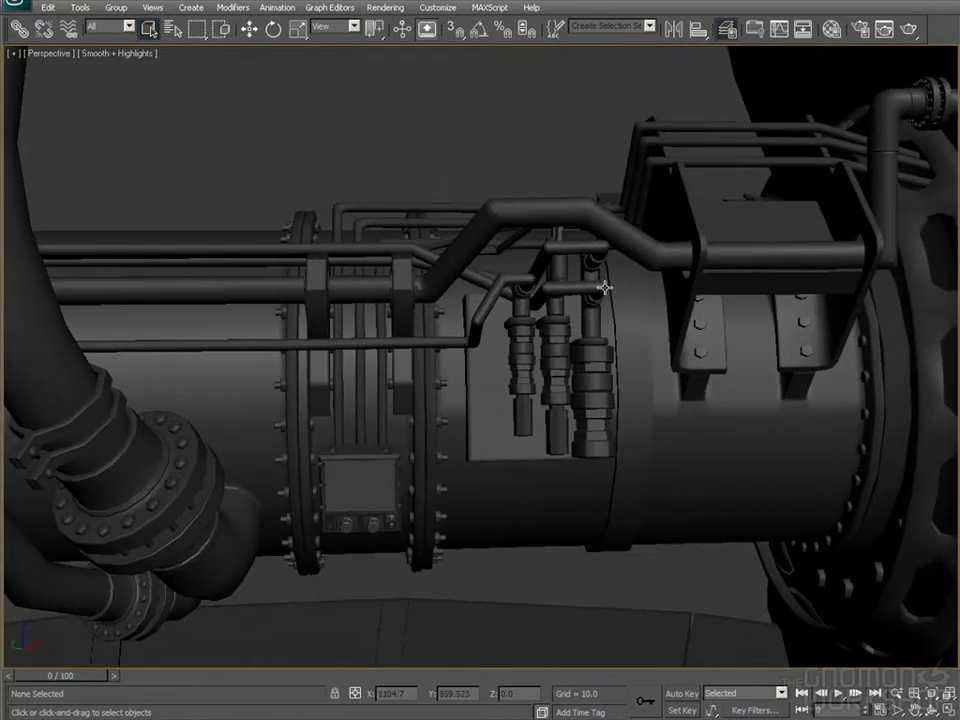
{"action": "middle_click_drag", "start_coordinate": [605, 288], "coordinate": [616, 336], "text": "alt"}
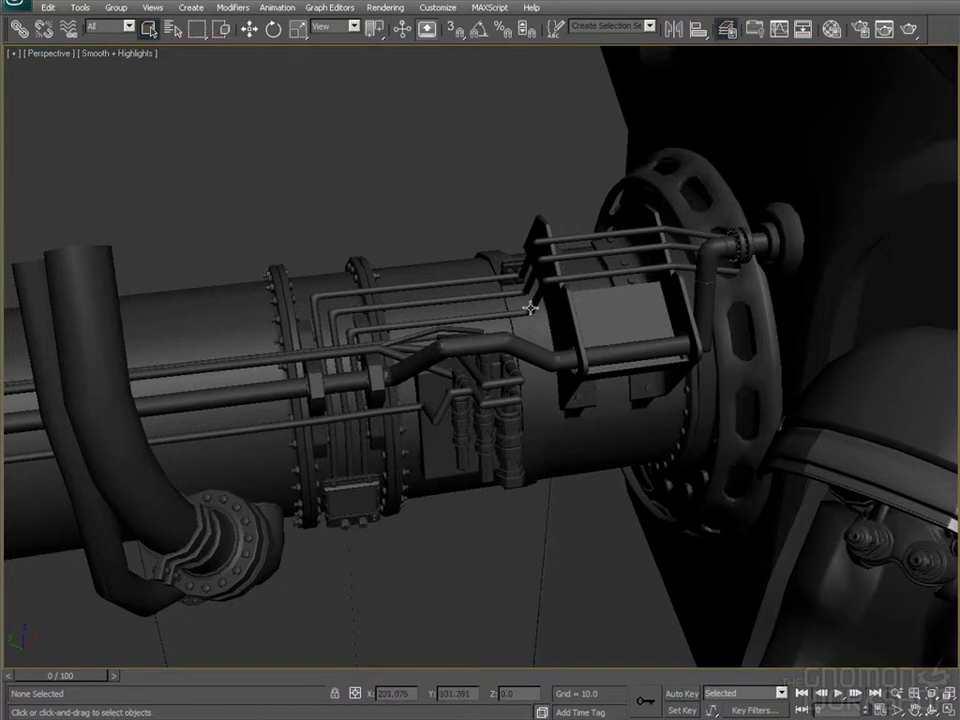
{"action": "middle_click_drag", "start_coordinate": [363, 476], "coordinate": [534, 335], "text": "alt"}
{"action": "middle_click_drag", "start_coordinate": [478, 319], "coordinate": [450, 223], "text": "alt"}
{"action": "scroll", "coordinate": [463, 249], "scroll_direction": "up", "scroll_amount": 3}
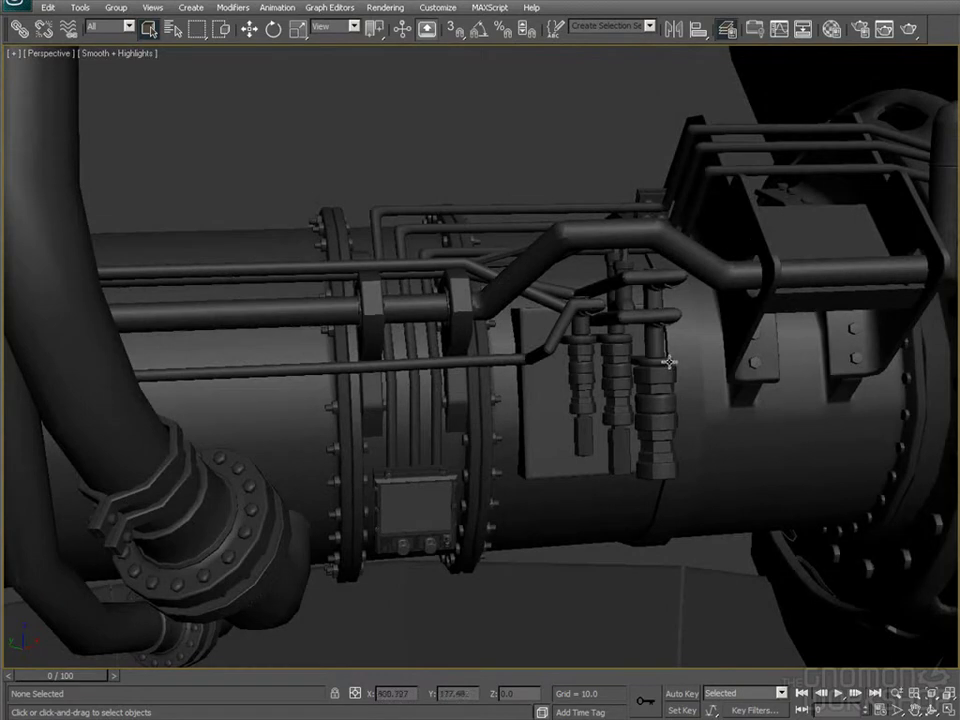
{"action": "middle_click_drag", "start_coordinate": [635, 319], "coordinate": [537, 255], "text": "alt"}
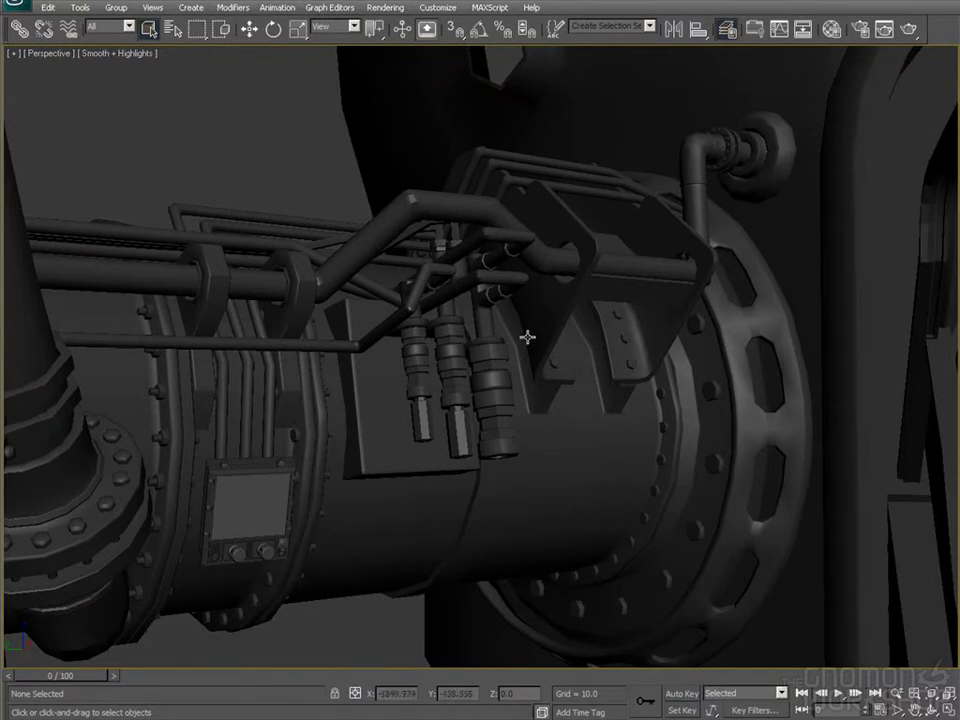
{"action": "middle_click_drag", "start_coordinate": [519, 328], "coordinate": [485, 276], "text": "alt"}
{"action": "middle_click_drag", "start_coordinate": [530, 236], "coordinate": [520, 285], "text": "alt"}
Show edged faces to inspect the topology of the side barrel's pipework, and restore plain shading
{"action": "left_click", "coordinate": [618, 222]}
{"action": "left_click", "coordinate": [366, 198]}
{"action": "middle_click_drag", "start_coordinate": [371, 207], "coordinate": [392, 196]}
{"action": "key", "text": "F4"}
{"action": "scroll", "coordinate": [450, 210], "scroll_direction": "up", "scroll_amount": 6}
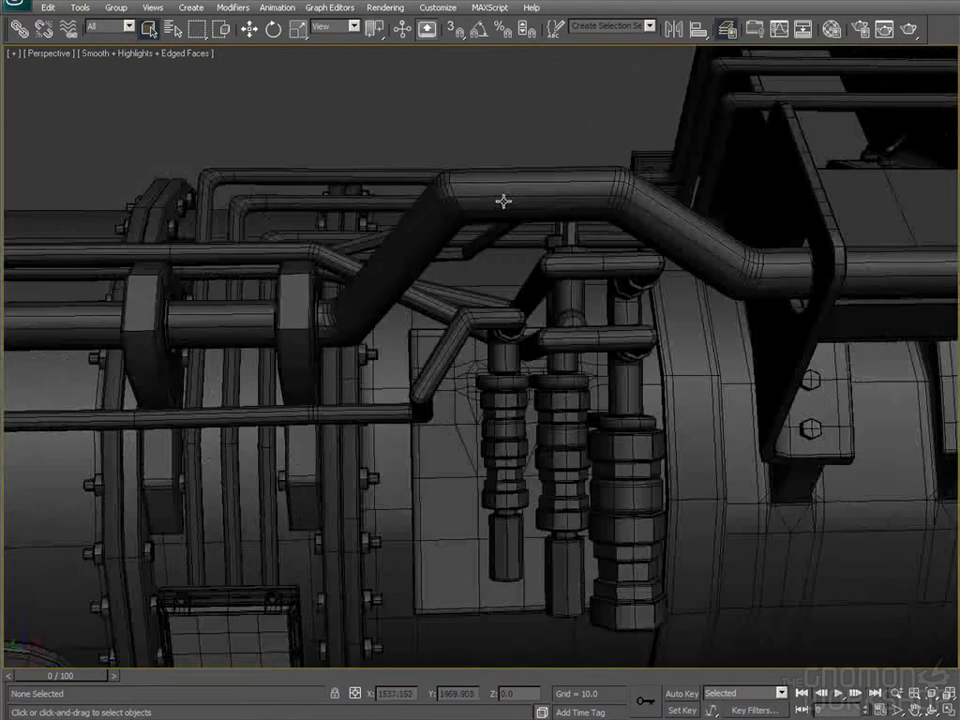
{"action": "middle_click_drag", "start_coordinate": [503, 201], "coordinate": [631, 348], "text": "alt"}
{"action": "middle_click_drag", "start_coordinate": [345, 325], "coordinate": [476, 168]}
{"action": "scroll", "coordinate": [341, 253], "scroll_direction": "up", "scroll_amount": 3}
{"action": "middle_click_drag", "start_coordinate": [341, 253], "coordinate": [564, 285], "text": "alt"}
{"action": "scroll", "coordinate": [330, 256], "scroll_direction": "up", "scroll_amount": 3}
{"action": "scroll", "coordinate": [364, 225], "scroll_direction": "down", "scroll_amount": 5}
{"action": "scroll", "coordinate": [481, 215], "scroll_direction": "up", "scroll_amount": 3}
{"action": "middle_click_drag", "start_coordinate": [617, 371], "coordinate": [618, 228], "text": "alt"}
{"action": "scroll", "coordinate": [591, 343], "scroll_direction": "up", "scroll_amount": 3}
{"action": "middle_click_drag", "start_coordinate": [591, 343], "coordinate": [582, 519]}
{"action": "key", "text": "F4"}
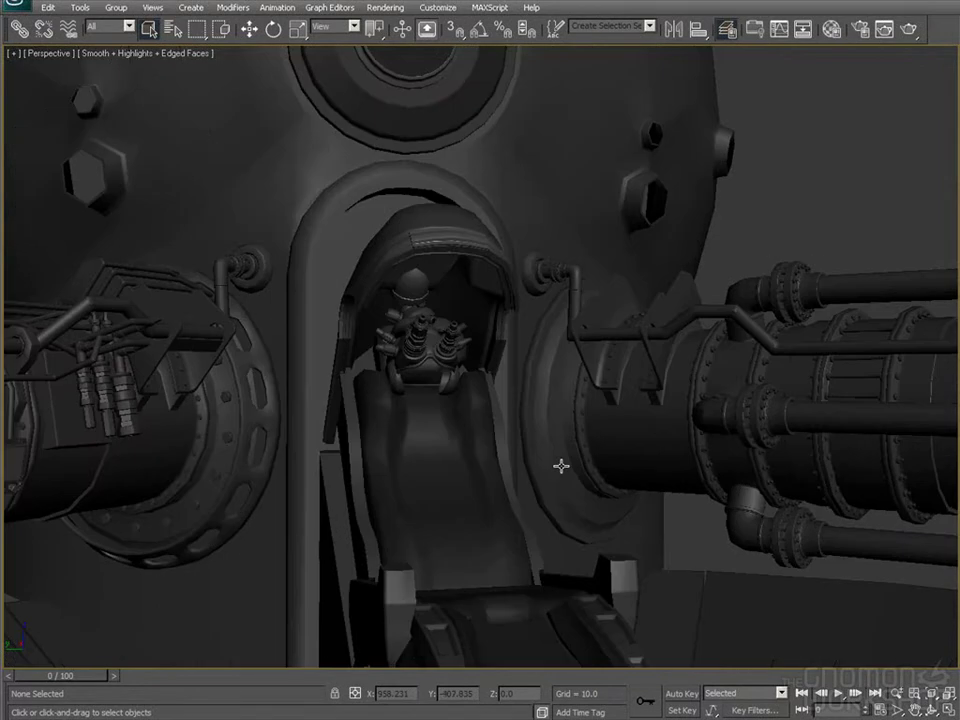
Examine the chair, its footrest and the root base below from the front
{"action": "scroll", "coordinate": [560, 367], "scroll_direction": "down", "scroll_amount": 3}
{"action": "middle_click_drag", "start_coordinate": [560, 470], "coordinate": [564, 418]}
{"action": "middle_click_drag", "start_coordinate": [575, 640], "coordinate": [564, 474]}
{"action": "middle_click_drag", "start_coordinate": [564, 474], "coordinate": [564, 469], "text": "alt"}
Set the Bottom viewport back to the NMC2009_RenderCAM view, maximize it and save the scene
{"action": "key", "text": "alt+w"}
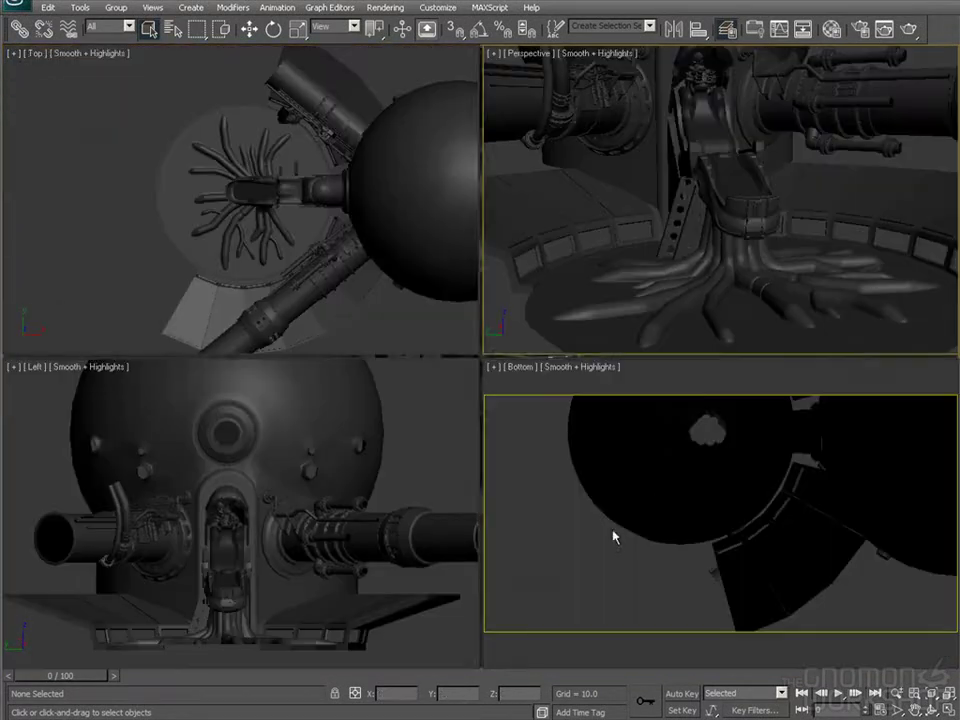
{"action": "left_click", "coordinate": [517, 370]}
{"action": "mouse_move", "coordinate": [553, 383]}
{"action": "left_click", "coordinate": [670, 378]}
{"action": "key", "text": "alt+w"}
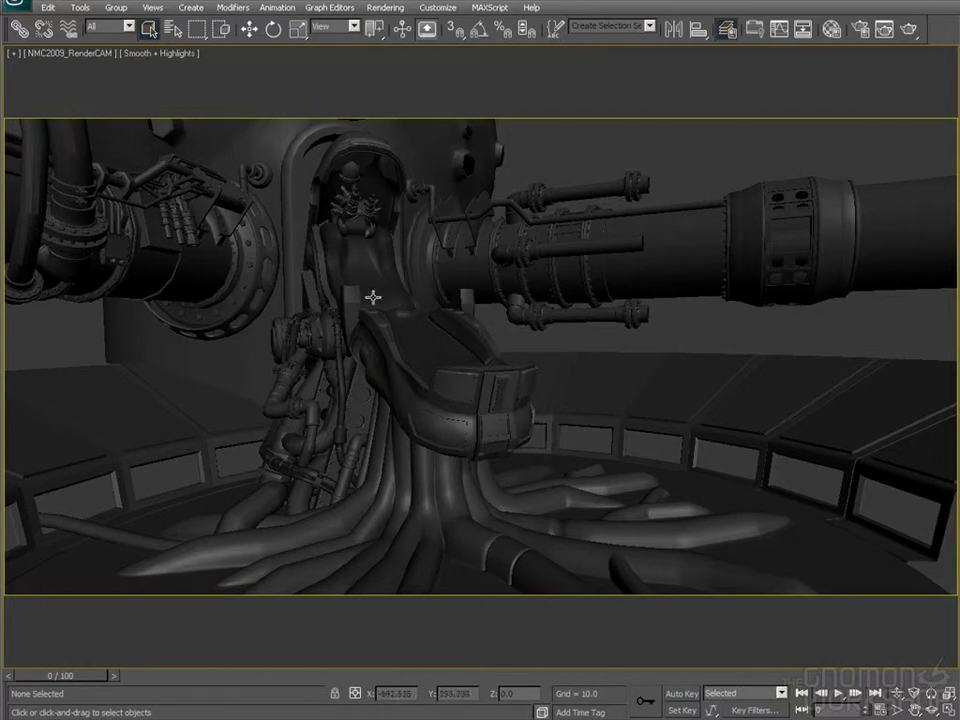
{"action": "key", "text": "ctrl+s"}
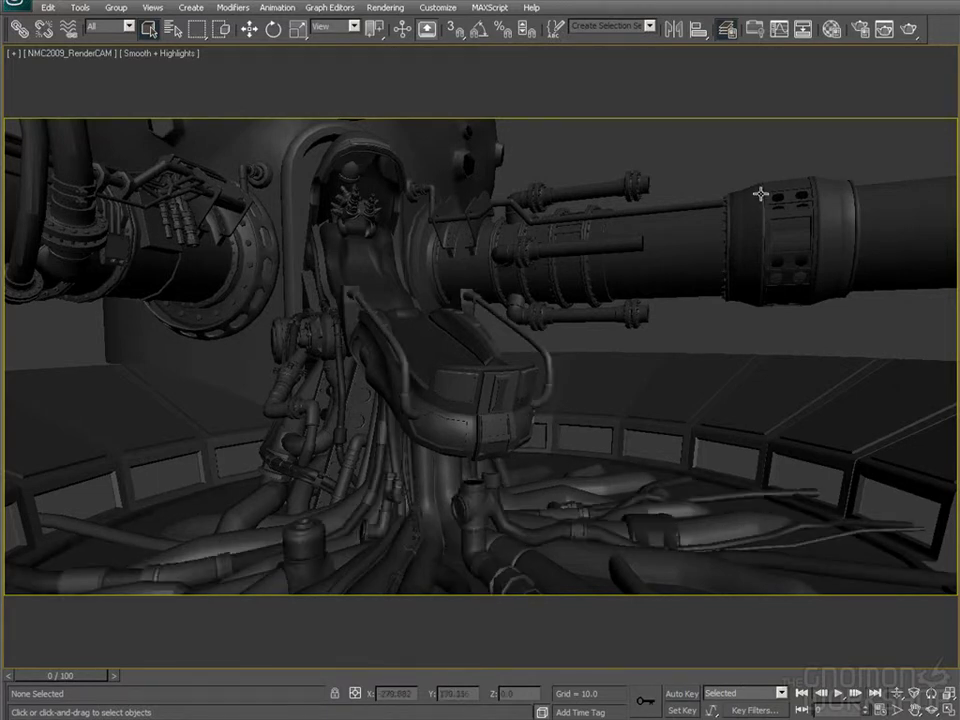
Switch to the maximized Perspective view and examine the wireframe of the pipes and fittings around the root base
{"action": "key", "text": "alt+w"}
{"action": "key", "text": "alt+w"}
{"action": "middle_click_drag", "start_coordinate": [799, 150], "coordinate": [686, 214]}
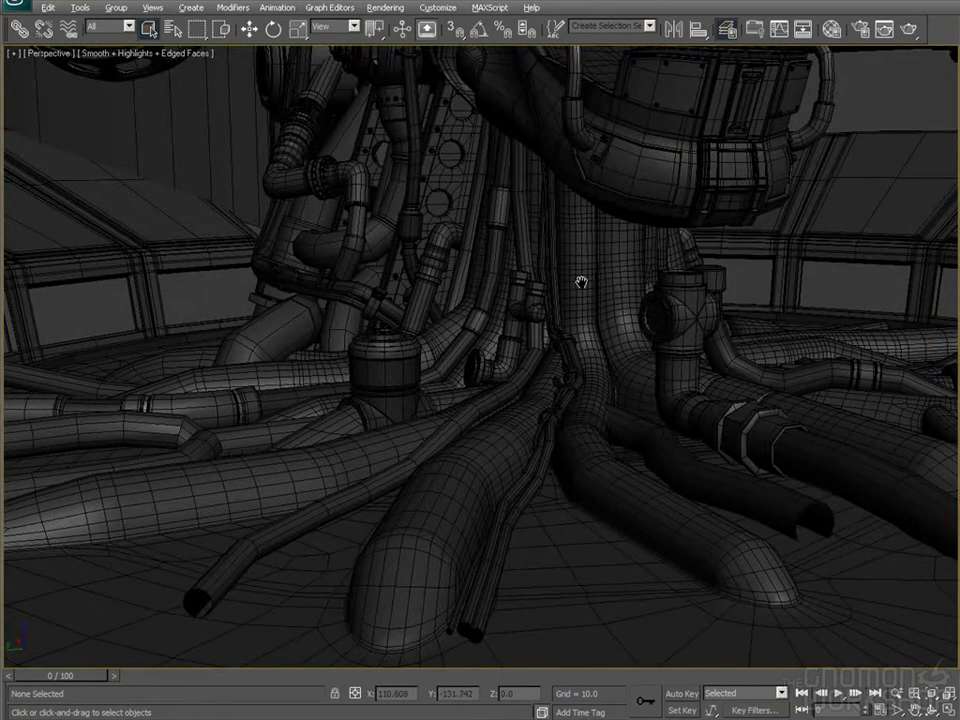
{"action": "left_click", "coordinate": [579, 281]}
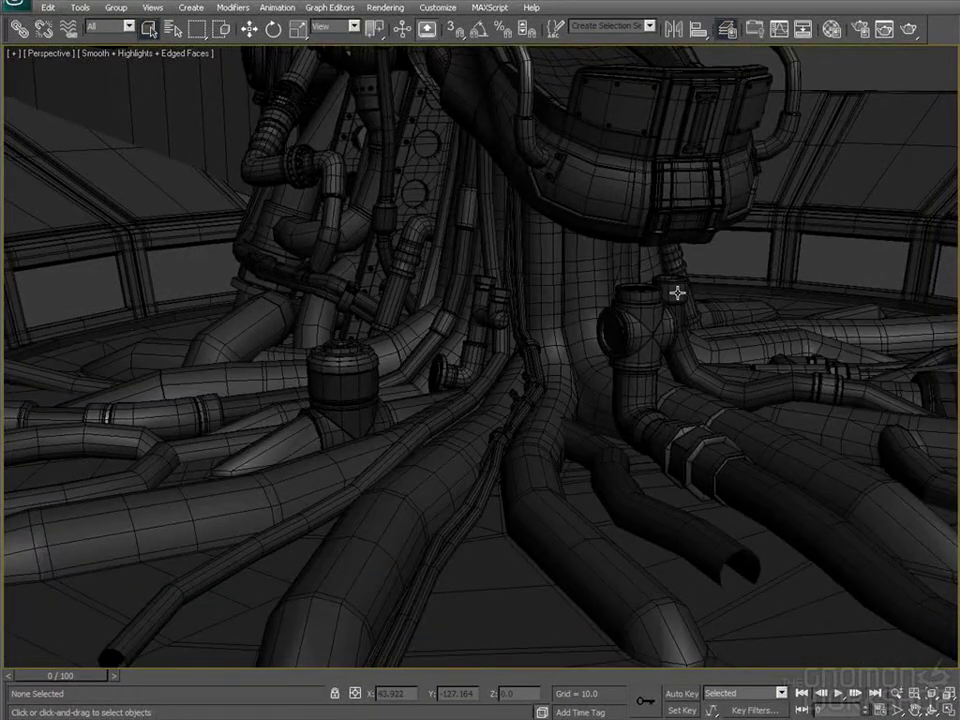
{"action": "mouse_move", "coordinate": [606, 303]}
{"action": "middle_mouse_down"}
{"action": "mouse_move", "coordinate": [643, 302]}
{"action": "mouse_move", "coordinate": [579, 291]}
{"action": "mouse_move", "coordinate": [660, 310]}
{"action": "mouse_move", "coordinate": [733, 361]}
{"action": "mouse_move", "coordinate": [656, 334]}
{"action": "mouse_move", "coordinate": [700, 400]}
{"action": "middle_mouse_up"}
{"action": "scroll", "coordinate": [643, 302], "scroll_direction": "up", "scroll_amount": 4}
{"action": "middle_click_drag", "start_coordinate": [611, 338], "coordinate": [622, 351]}
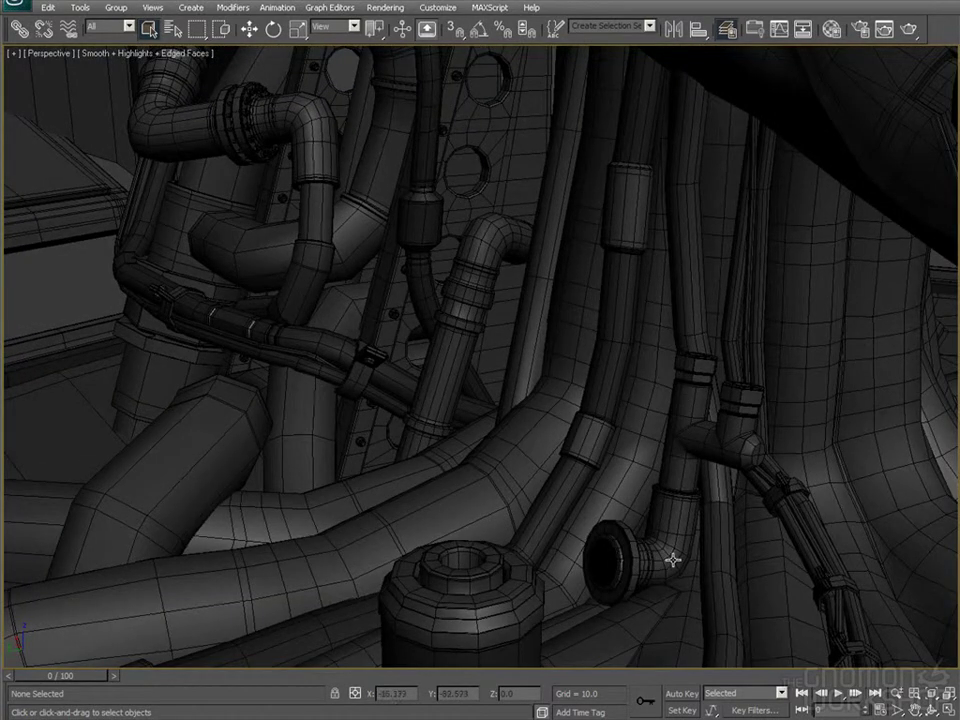
{"action": "middle_click_drag", "start_coordinate": [662, 388], "coordinate": [557, 339], "text": "alt"}
{"action": "scroll", "coordinate": [609, 381], "scroll_direction": "down", "scroll_amount": 5}
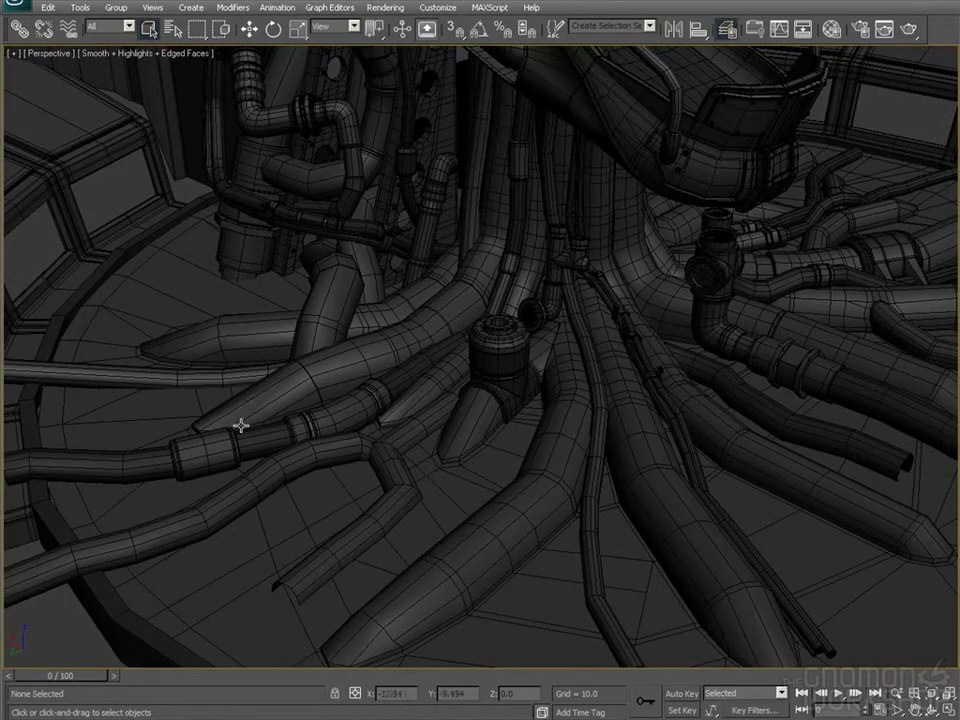
{"action": "middle_click_drag", "start_coordinate": [333, 266], "coordinate": [383, 333], "text": "alt"}
Check a floor pipe by selecting and deselecting it in the maximized NMC2009_RenderCAM view, and save the scene
{"action": "key", "text": "alt+w"}
{"action": "right_click", "coordinate": [659, 394]}
{"action": "key", "text": "alt+w"}
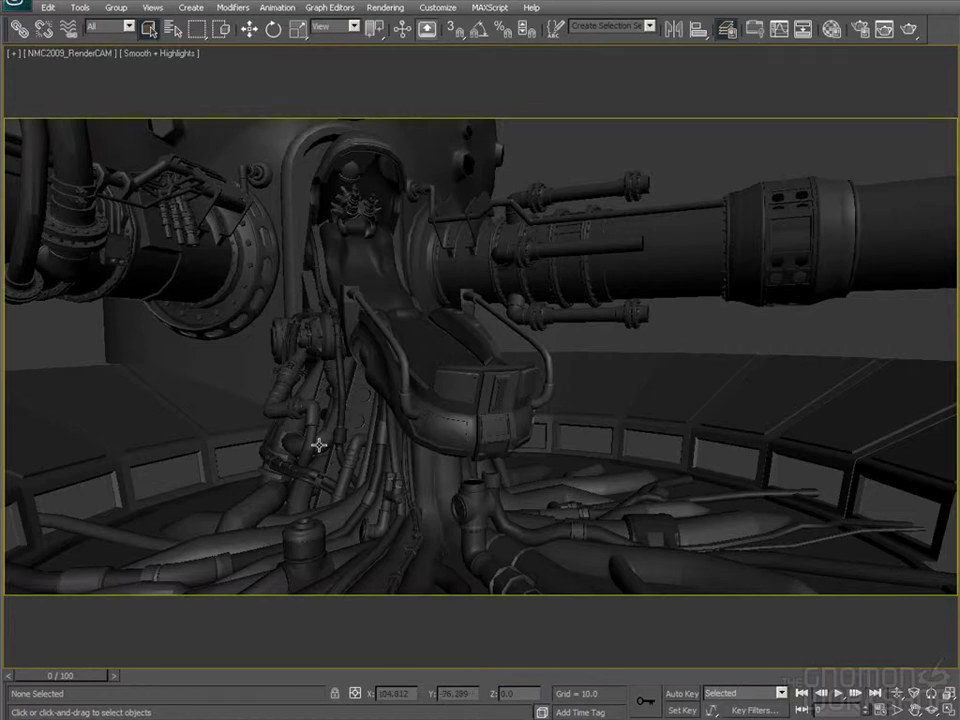
{"action": "left_click", "coordinate": [128, 574]}
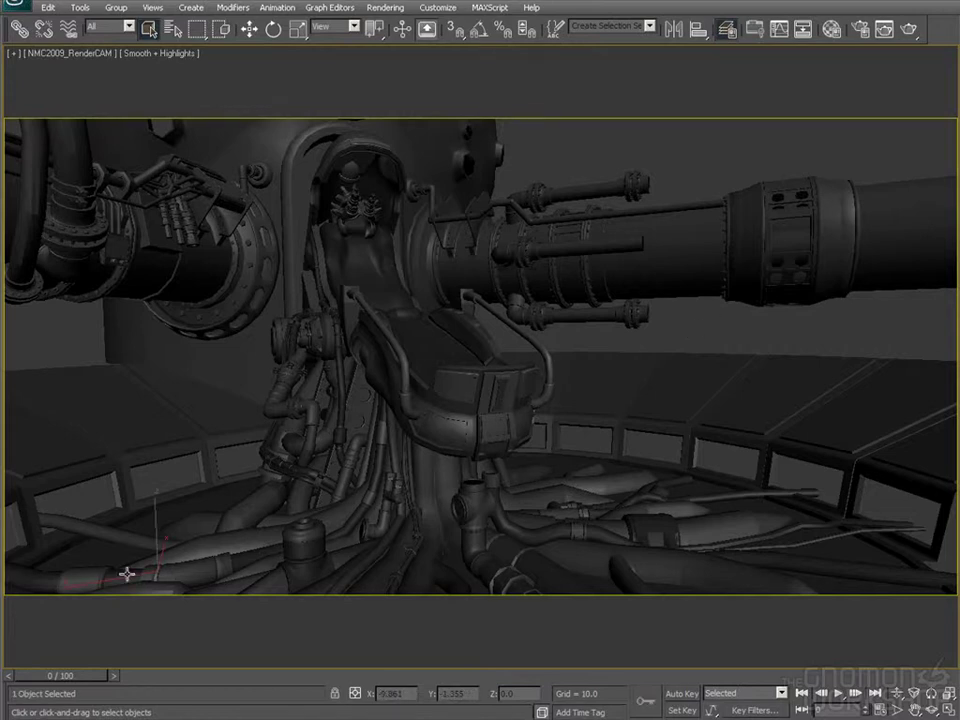
{"action": "left_click", "coordinate": [712, 345]}
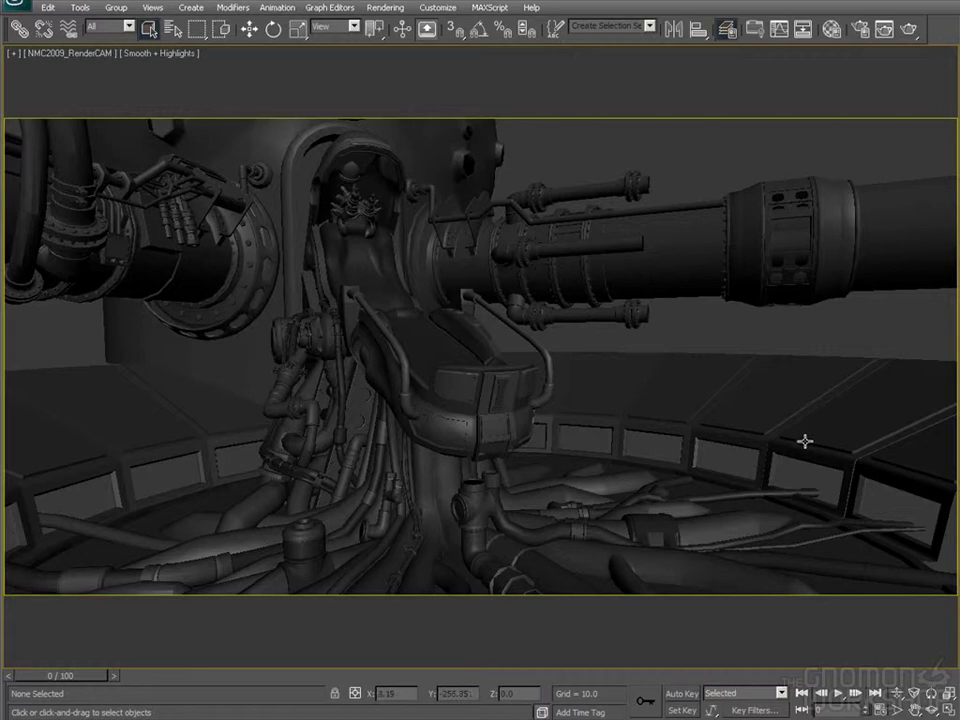
{"action": "key", "text": "ctrl+s"}
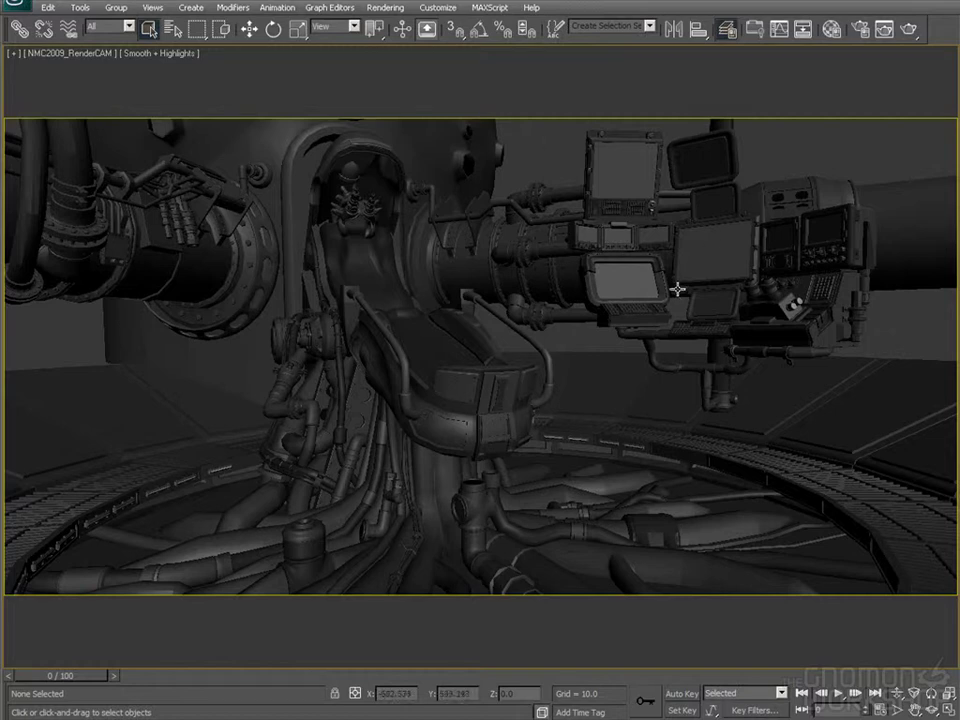
Select the two large upper monitors of the console one after the other, and clear the selection
{"action": "left_click", "coordinate": [716, 149]}
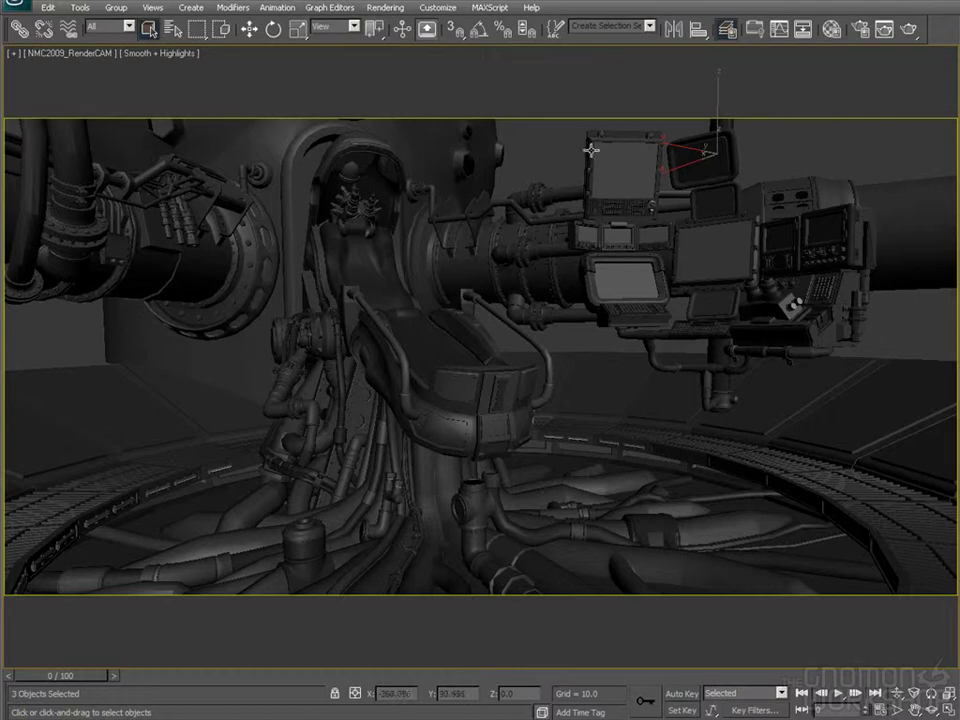
{"action": "left_click_drag", "start_coordinate": [542, 130], "coordinate": [621, 143]}
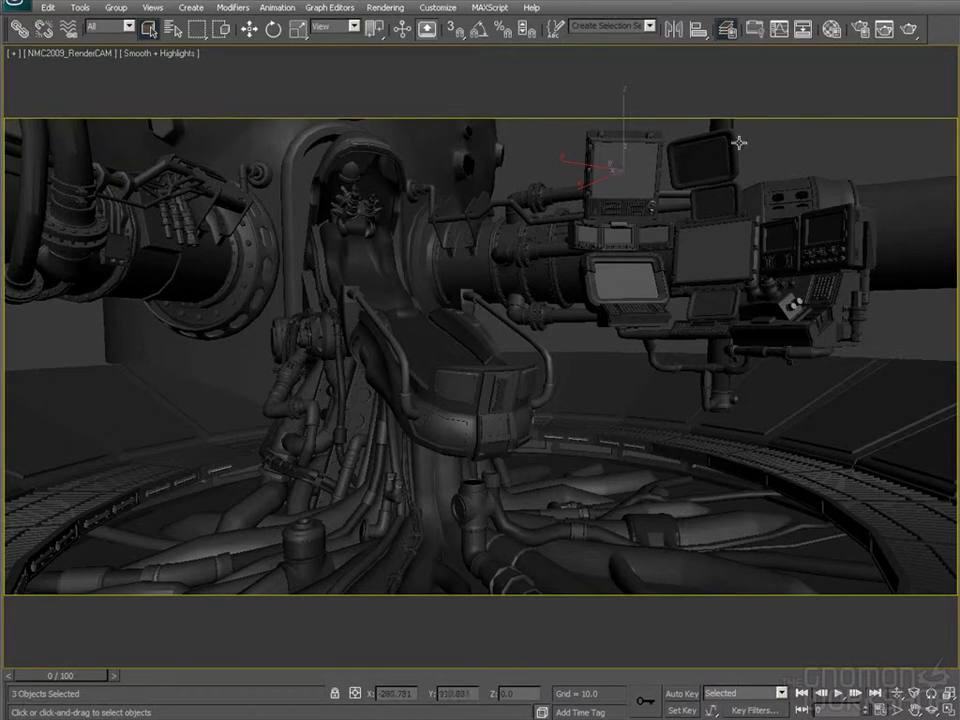
{"action": "left_click", "coordinate": [820, 178]}
Examine the monitor console in the maximized Perspective view, comparing it with and without edged faces
{"action": "key", "text": "alt+w"}
{"action": "key", "text": "alt+w"}
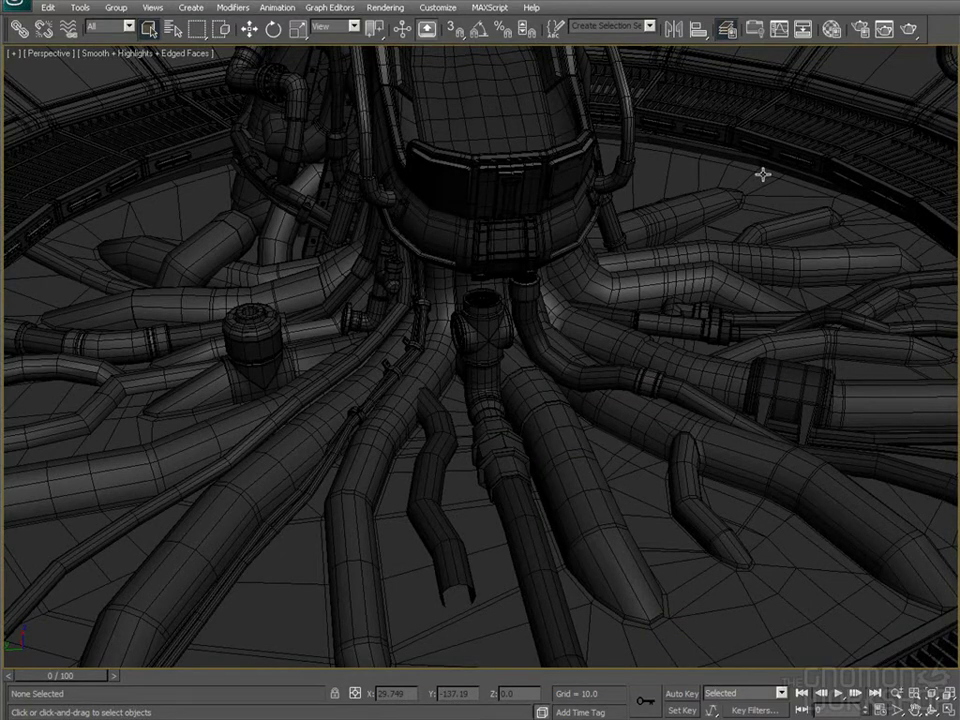
{"action": "key", "text": "F4"}
{"action": "key", "text": "z"}
{"action": "middle_click_drag", "start_coordinate": [662, 222], "coordinate": [660, 327], "text": "alt"}
{"action": "scroll", "coordinate": [647, 261], "scroll_direction": "up", "scroll_amount": 5}
{"action": "scroll", "coordinate": [611, 332], "scroll_direction": "up", "scroll_amount": 6}
{"action": "key", "text": "F4"}
{"action": "key", "text": "F4"}
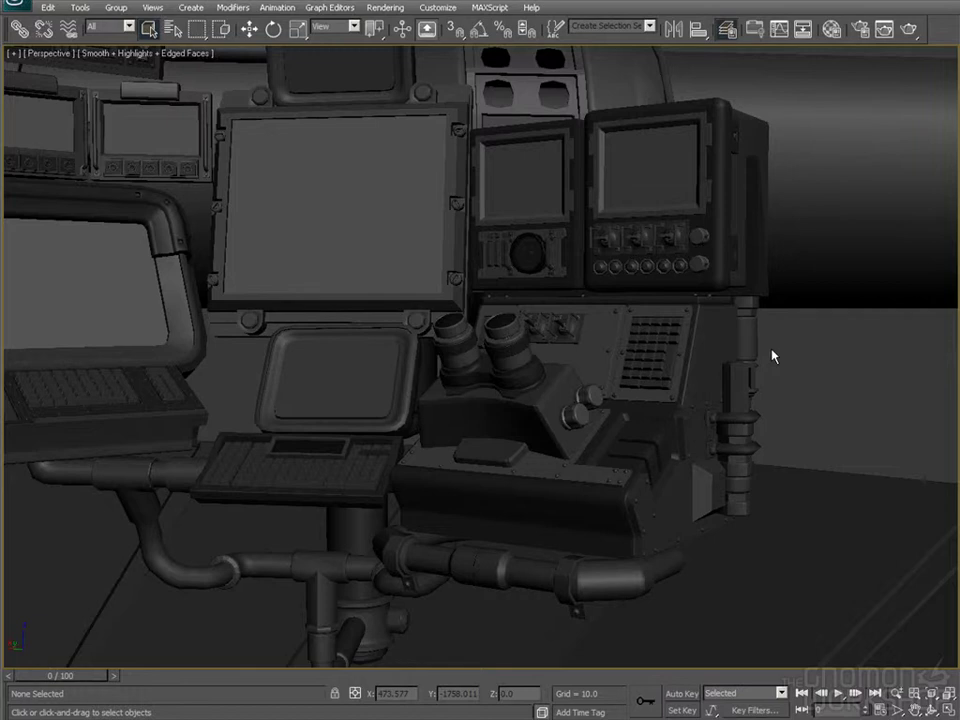
{"action": "key", "text": "F4"}
Examine the console's binocular eyepieces, control panel, keyboards and supporting pipes up close
{"action": "middle_click_drag", "start_coordinate": [718, 377], "coordinate": [746, 386]}
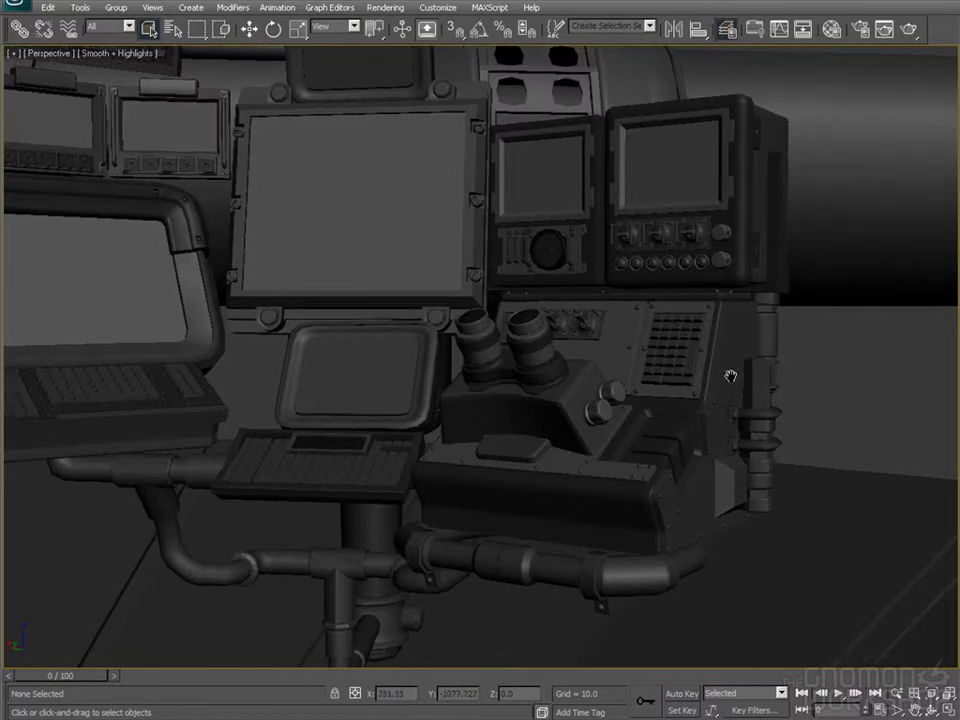
{"action": "left_click", "coordinate": [731, 361]}
{"action": "left_click", "coordinate": [823, 395]}
{"action": "middle_click_drag", "start_coordinate": [812, 414], "coordinate": [711, 426]}
{"action": "scroll", "coordinate": [785, 383], "scroll_direction": "up", "scroll_amount": 6}
{"action": "scroll", "coordinate": [677, 448], "scroll_direction": "down", "scroll_amount": 5}
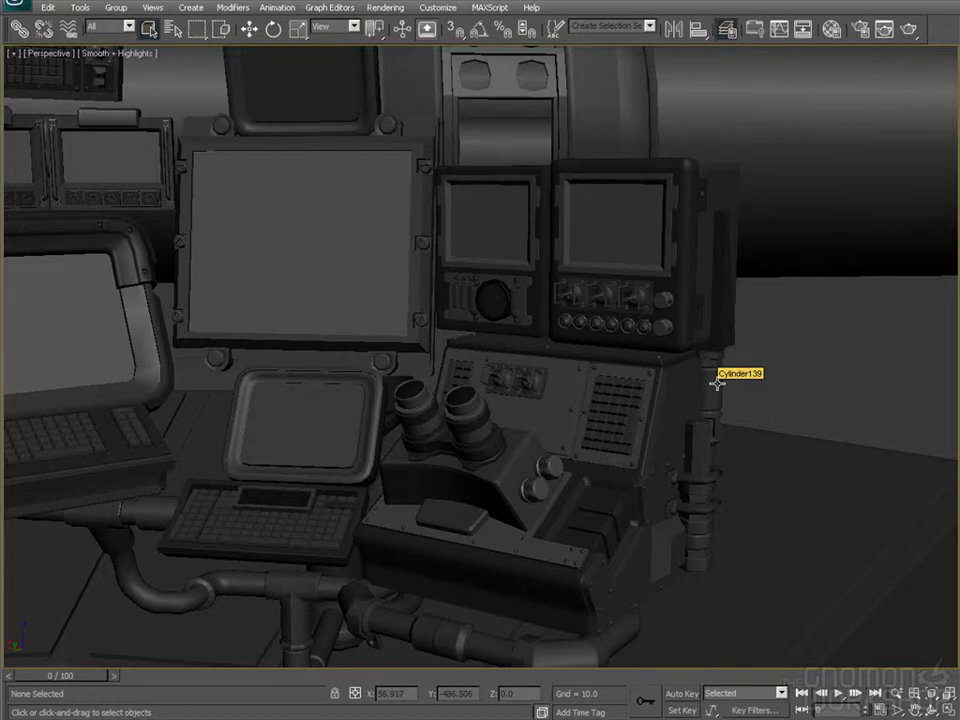
{"action": "scroll", "coordinate": [771, 364], "scroll_direction": "down", "scroll_amount": 5}
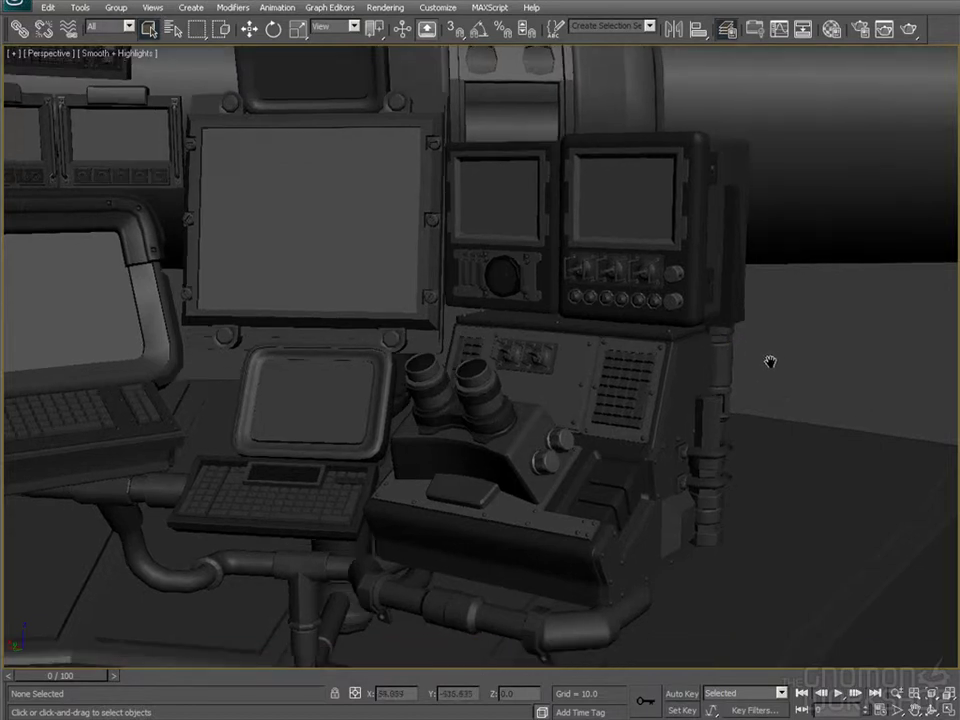
{"action": "middle_click_drag", "start_coordinate": [783, 358], "coordinate": [785, 366]}
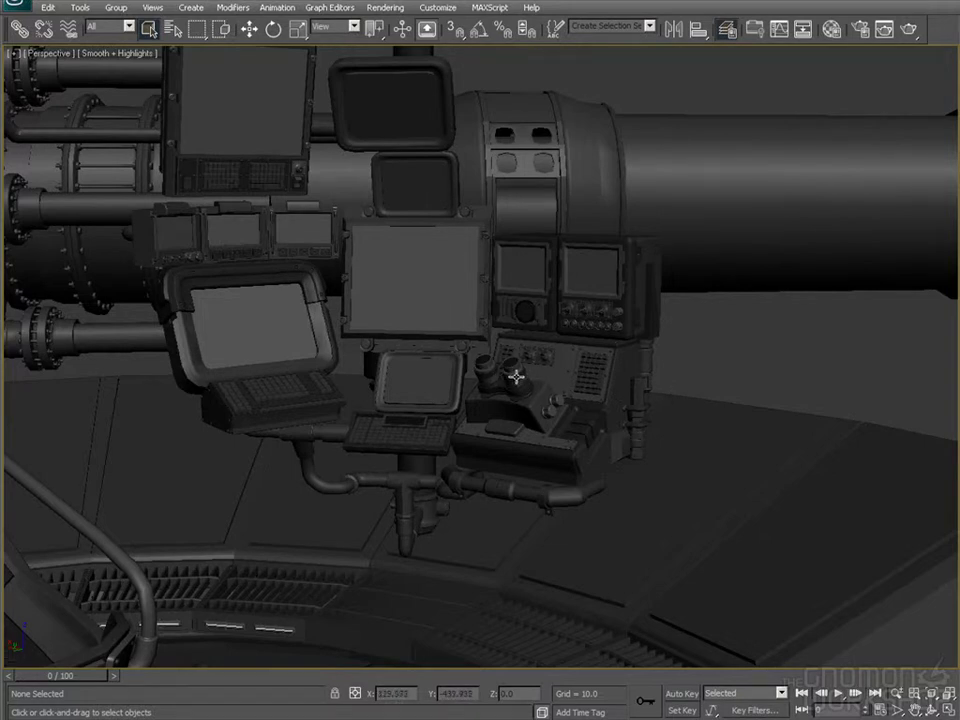
Examine the complete monitor cluster in relation to the side barrel, chair and floor grating
{"action": "middle_click_drag", "start_coordinate": [518, 378], "coordinate": [537, 389]}
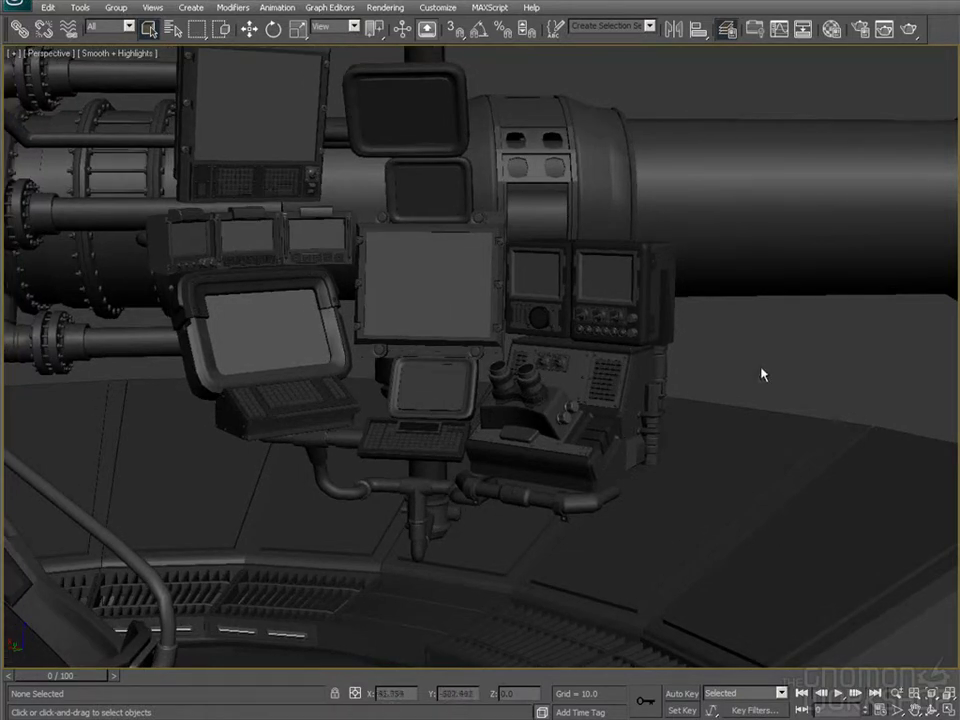
{"action": "middle_click_drag", "start_coordinate": [735, 371], "coordinate": [718, 340], "text": "alt"}
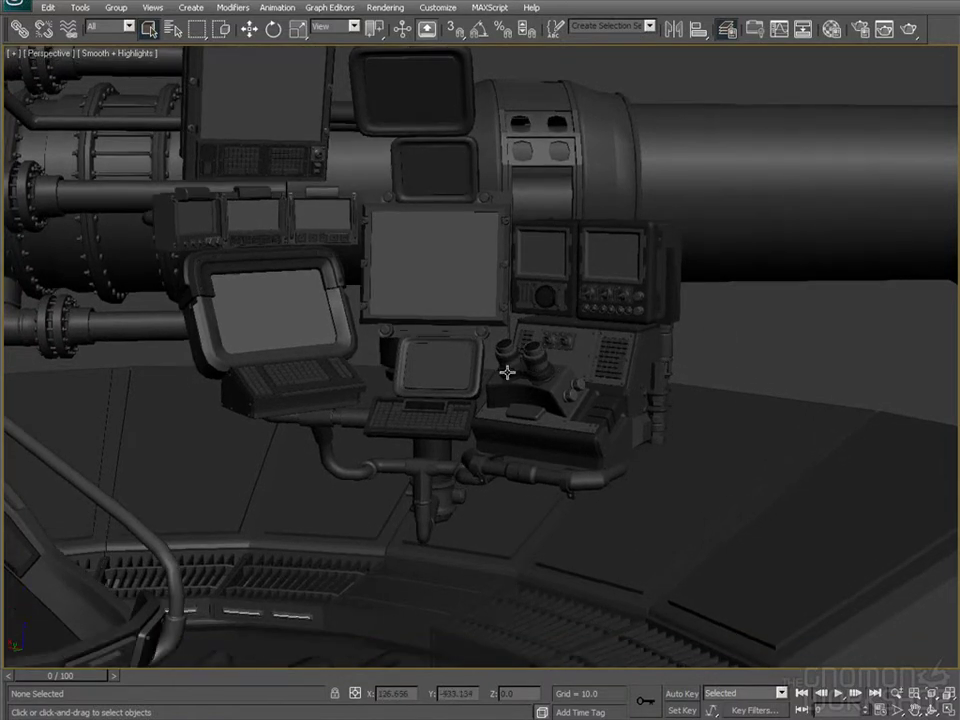
{"action": "scroll", "coordinate": [600, 362], "scroll_direction": "up", "scroll_amount": 5}
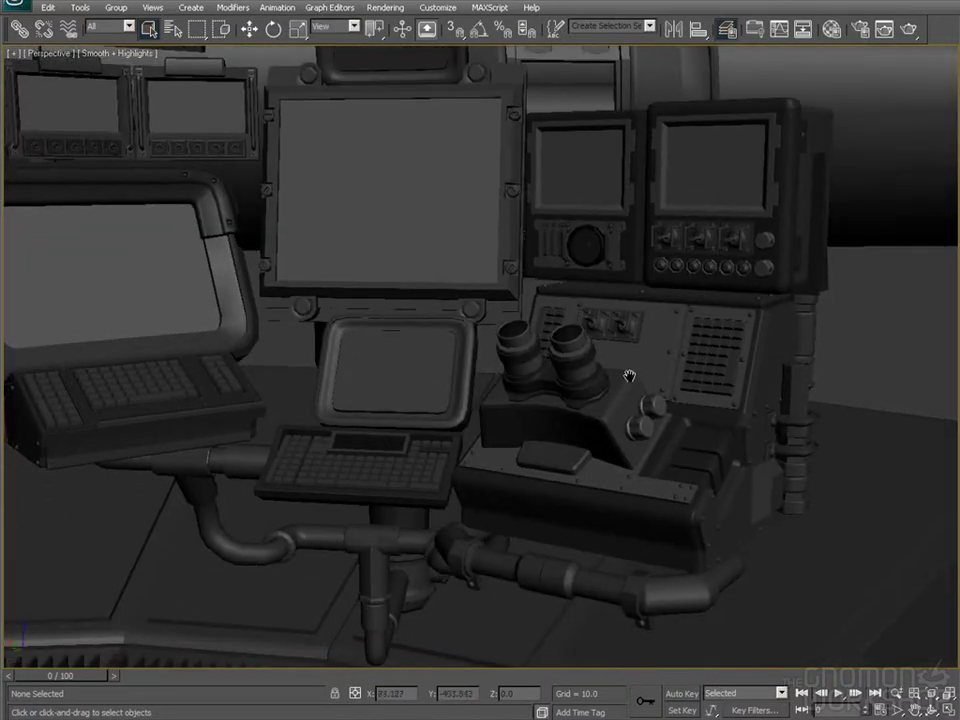
{"action": "scroll", "coordinate": [614, 404], "scroll_direction": "down", "scroll_amount": 8}
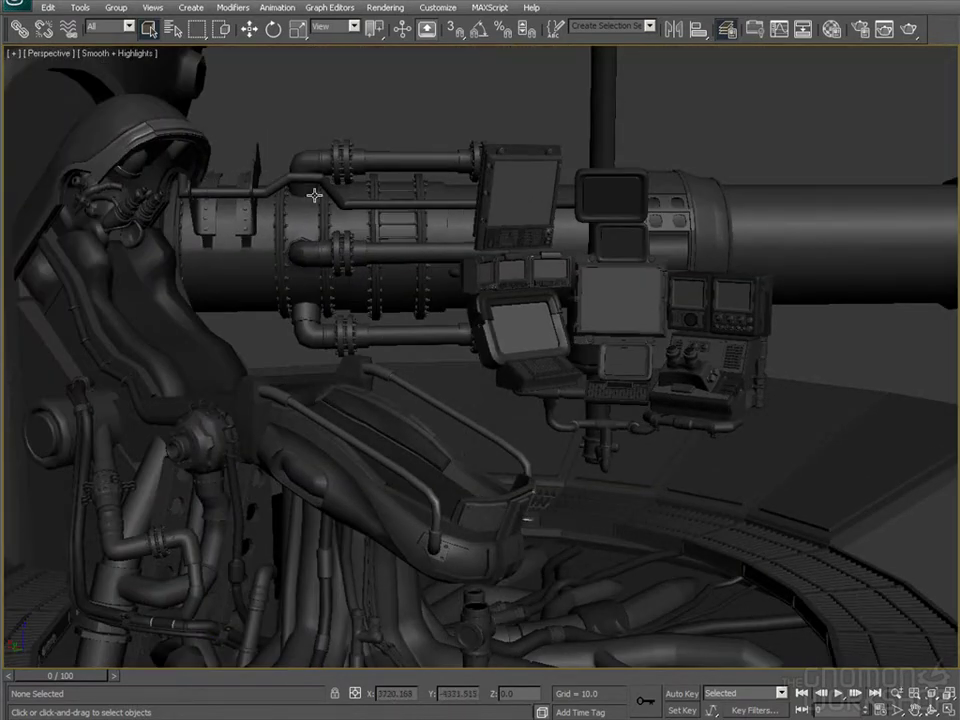
{"action": "scroll", "coordinate": [551, 315], "scroll_direction": "up", "scroll_amount": 2}
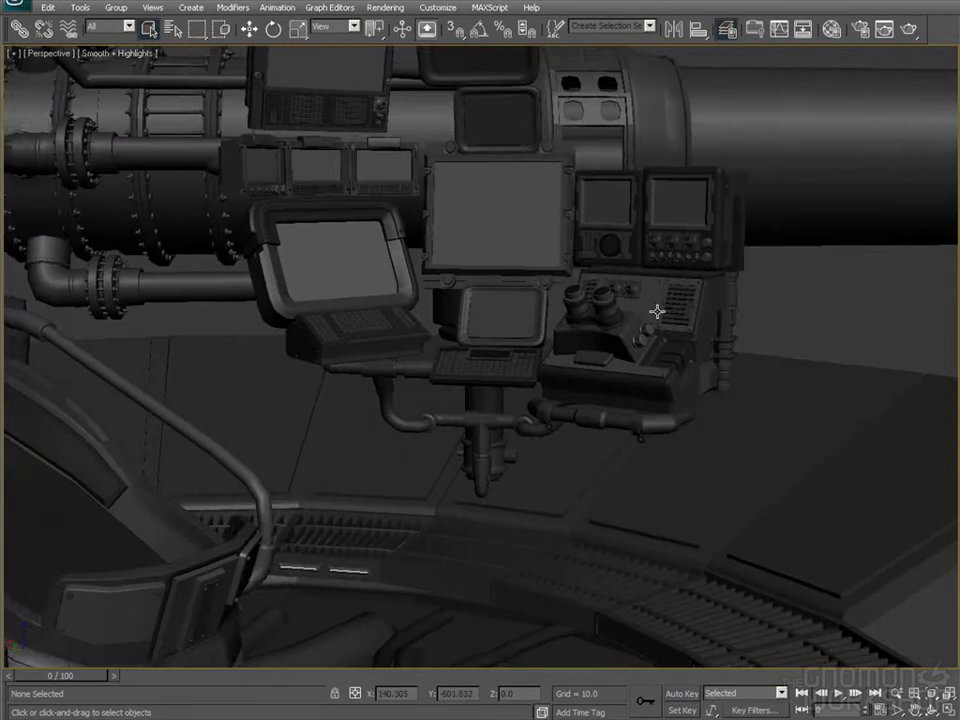
{"action": "scroll", "coordinate": [600, 340], "scroll_direction": "up", "scroll_amount": 1}
{"action": "scroll", "coordinate": [580, 388], "scroll_direction": "up", "scroll_amount": 1}
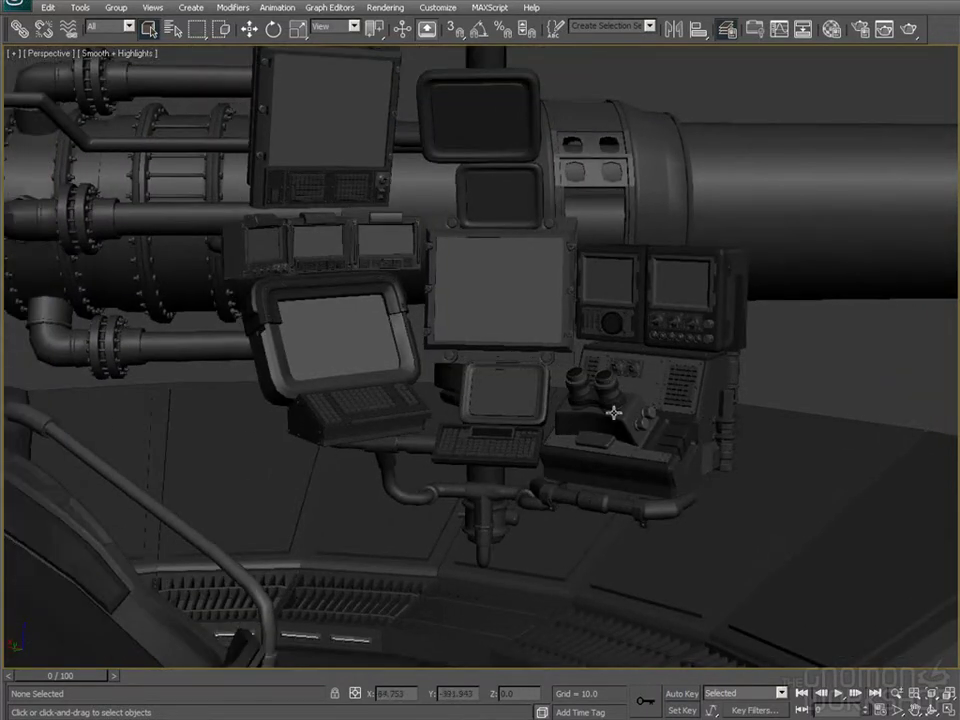
{"action": "middle_click_drag", "start_coordinate": [583, 360], "coordinate": [577, 367]}
{"action": "middle_click_drag", "start_coordinate": [416, 396], "coordinate": [629, 398]}
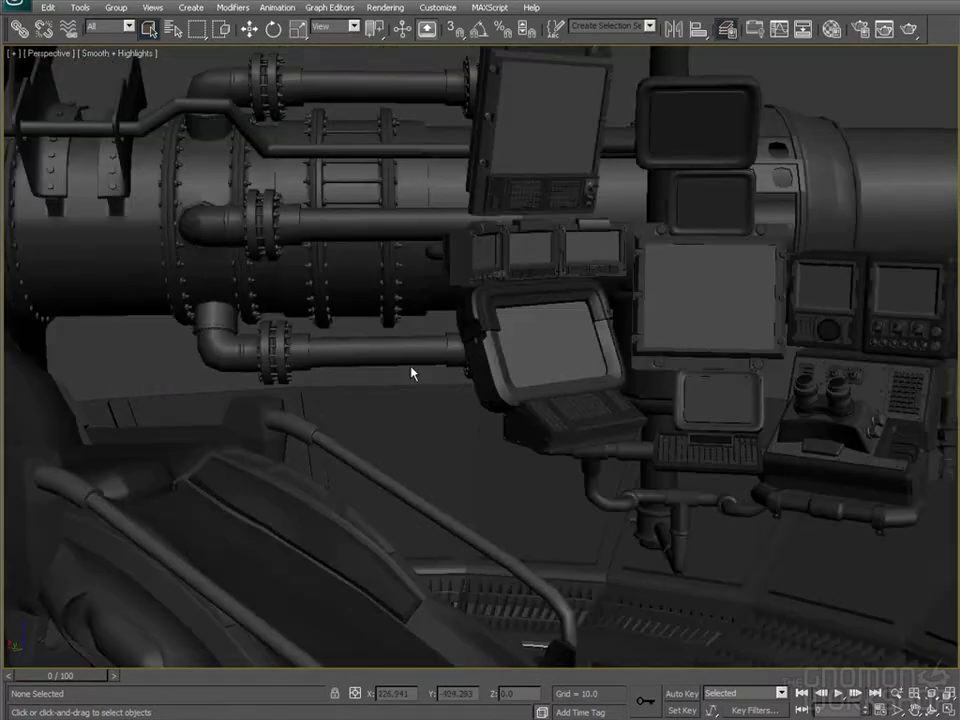
Compare the monitor console with the chair and side barrel, viewing it both as a whole and up close
{"action": "middle_click_drag", "start_coordinate": [411, 373], "coordinate": [193, 231], "text": "alt"}
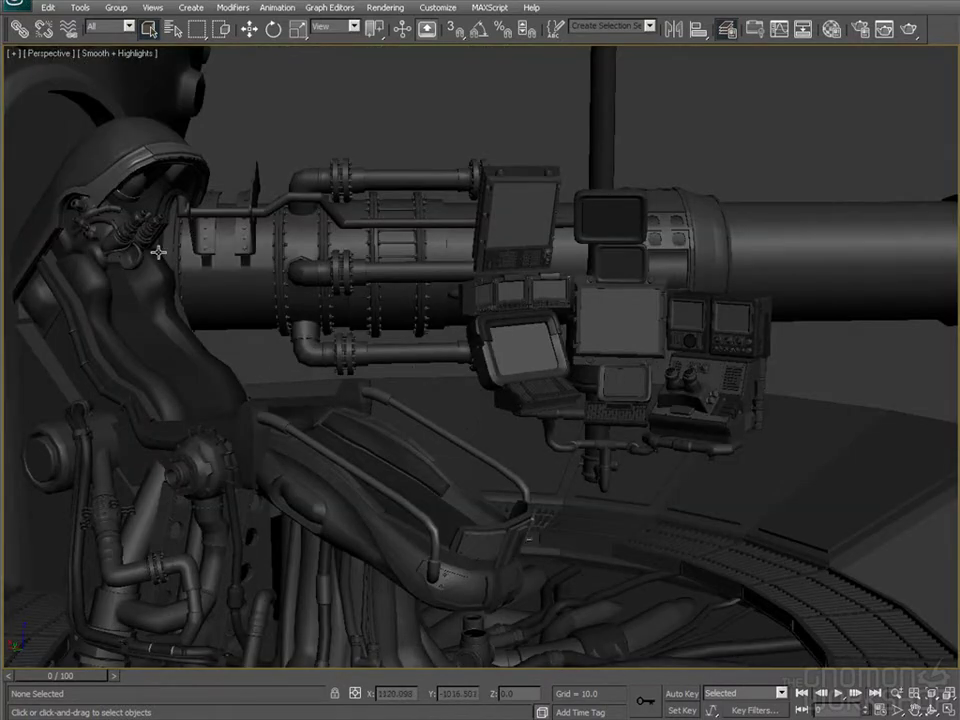
{"action": "middle_click_drag", "start_coordinate": [627, 307], "coordinate": [514, 321]}
{"action": "scroll", "coordinate": [521, 320], "scroll_direction": "up", "scroll_amount": 5}
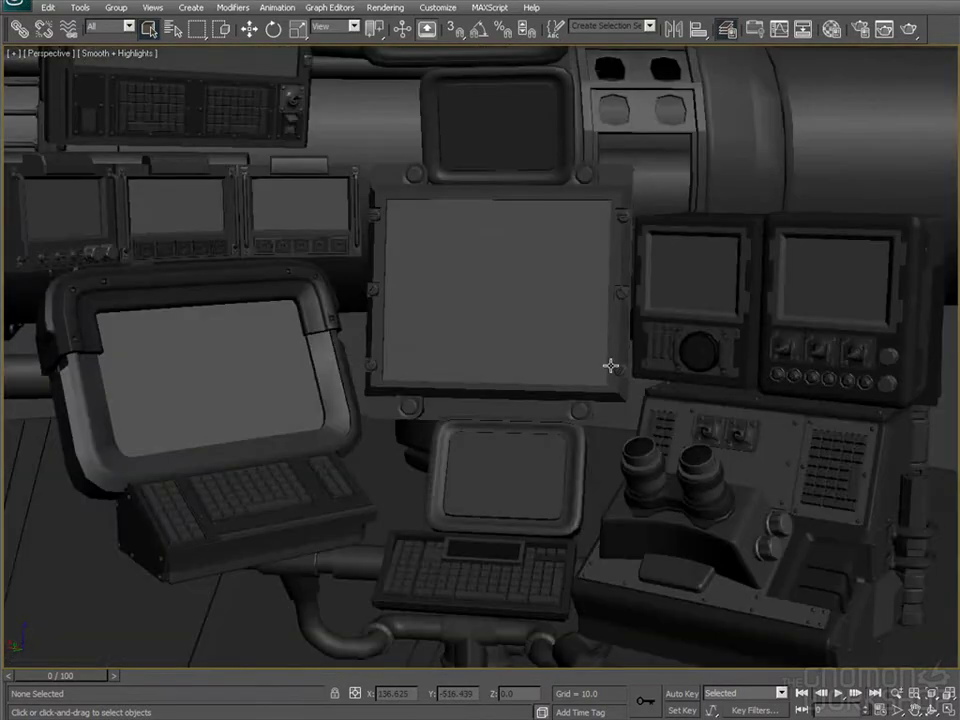
{"action": "scroll", "coordinate": [611, 366], "scroll_direction": "down", "scroll_amount": 8}
{"action": "scroll", "coordinate": [388, 243], "scroll_direction": "up", "scroll_amount": 3}
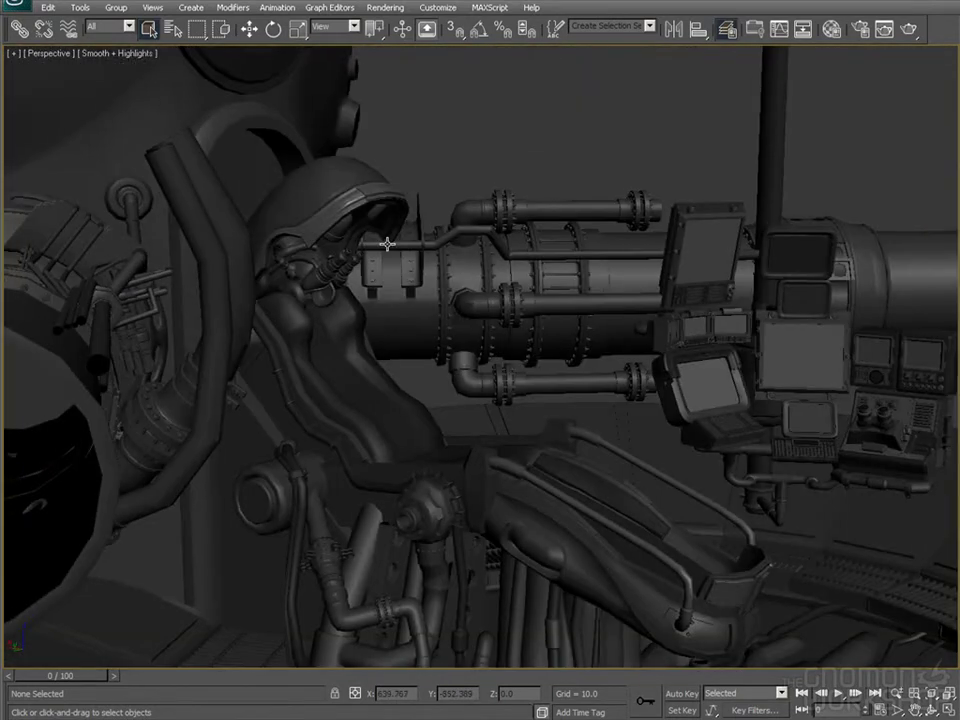
{"action": "scroll", "coordinate": [559, 316], "scroll_direction": "up", "scroll_amount": 5}
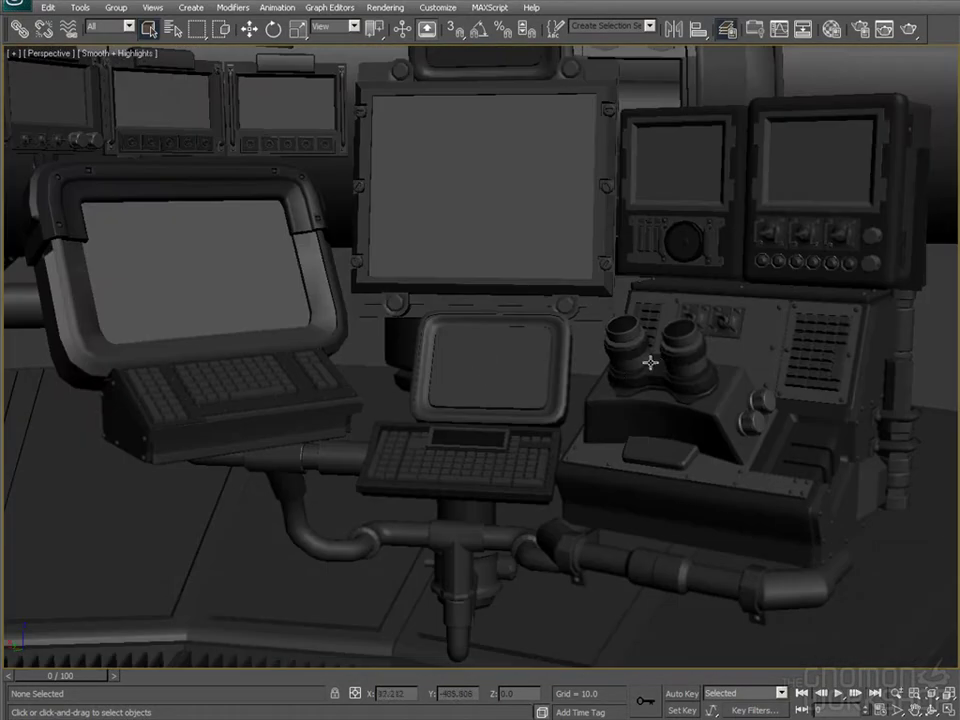
{"action": "middle_click_drag", "start_coordinate": [731, 387], "coordinate": [640, 393]}
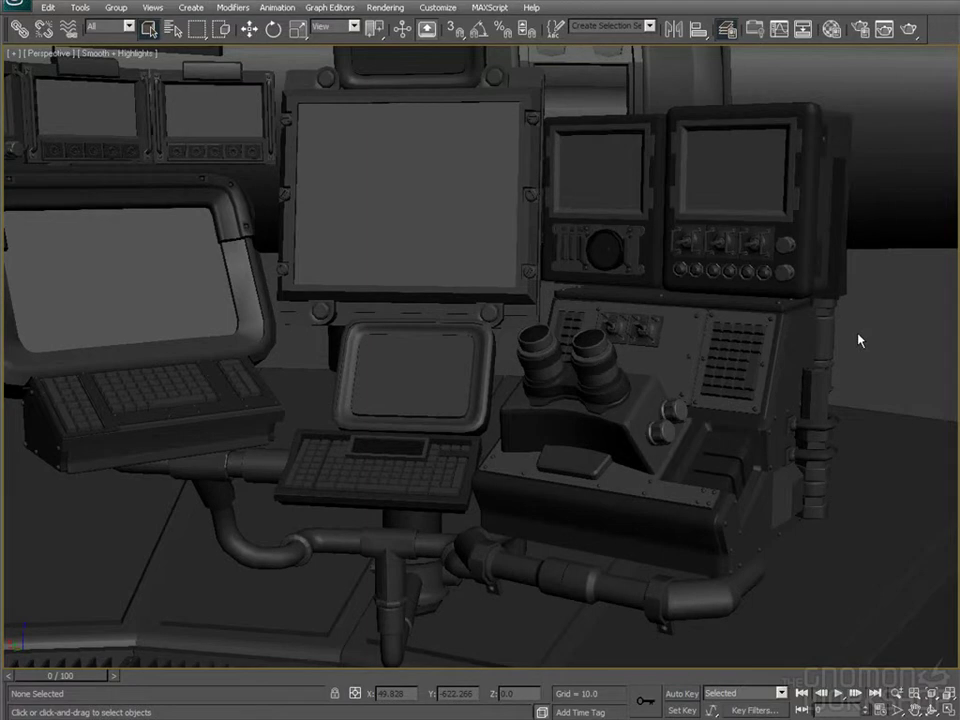
Examine the console's binocular control unit, keyboards and framed monitors from close range in plain shading
{"action": "middle_click_drag", "start_coordinate": [793, 328], "coordinate": [793, 257]}
{"action": "middle_click_drag", "start_coordinate": [737, 337], "coordinate": [701, 324]}
{"action": "middle_click_drag", "start_coordinate": [270, 334], "coordinate": [457, 348]}
{"action": "middle_click_drag", "start_coordinate": [592, 340], "coordinate": [505, 382]}
{"action": "middle_click_drag", "start_coordinate": [567, 433], "coordinate": [559, 442]}
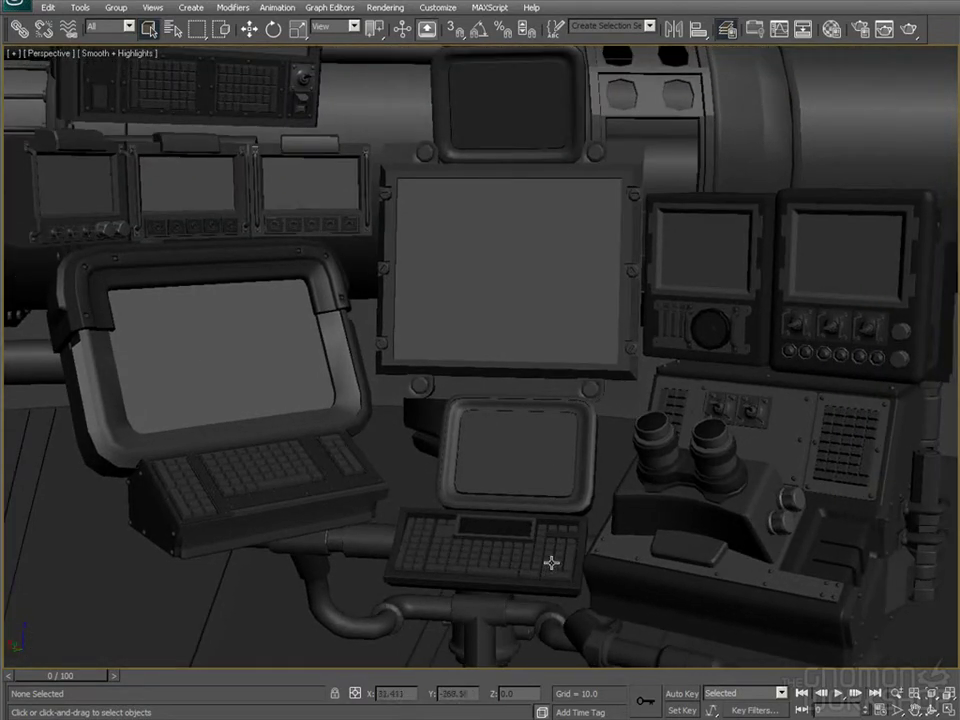
{"action": "middle_click_drag", "start_coordinate": [416, 453], "coordinate": [441, 455]}
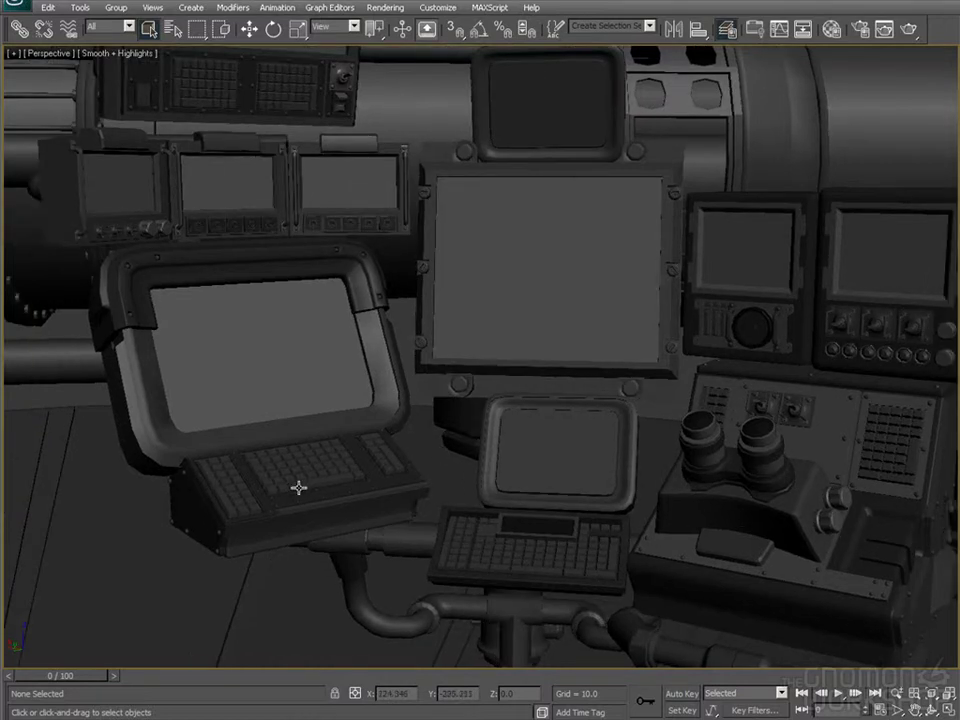
{"action": "middle_click_drag", "start_coordinate": [355, 521], "coordinate": [410, 486]}
{"action": "middle_click_drag", "start_coordinate": [304, 158], "coordinate": [450, 366]}
Inspect the mesh of the two small instrument monitors above the control panel with edged faces displayed
{"action": "key", "text": "F4"}
{"action": "scroll", "coordinate": [436, 430], "scroll_direction": "up", "scroll_amount": 5}
{"action": "middle_click_drag", "start_coordinate": [433, 437], "coordinate": [438, 314]}
{"action": "middle_click_drag", "start_coordinate": [438, 314], "coordinate": [660, 387], "text": "alt"}
{"action": "middle_click_drag", "start_coordinate": [664, 437], "coordinate": [632, 431]}
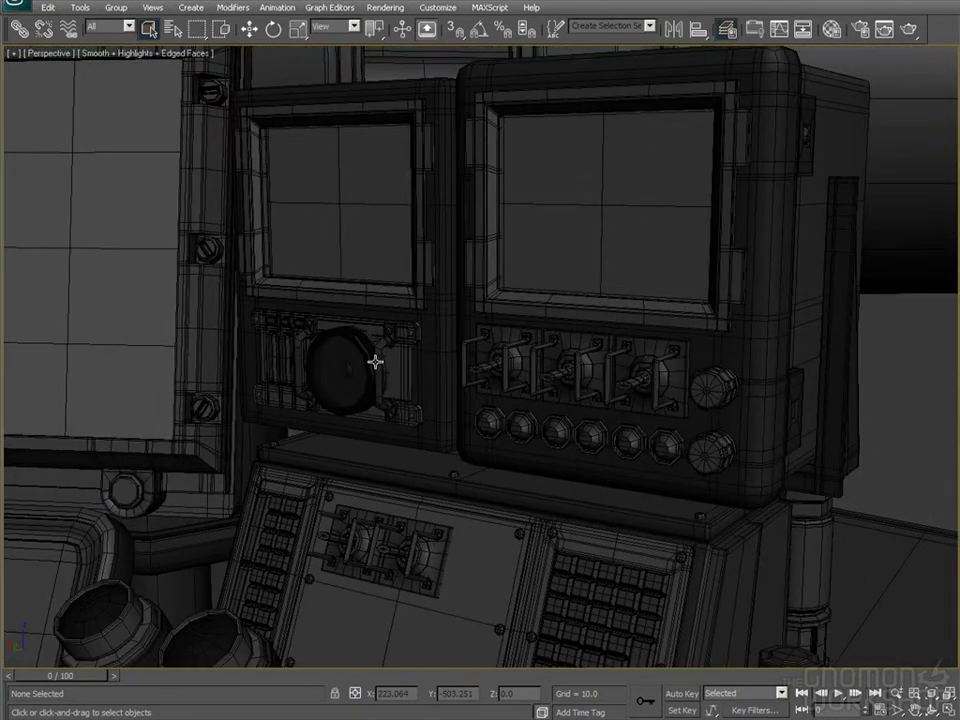
{"action": "middle_click_drag", "start_coordinate": [516, 444], "coordinate": [664, 356]}
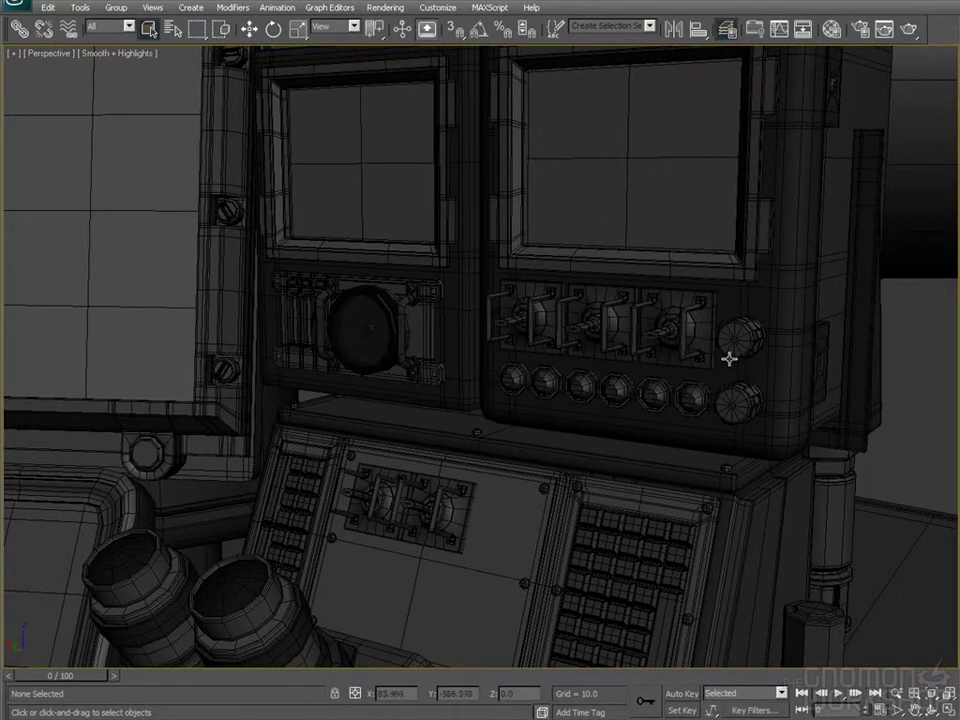
{"action": "key", "text": "F4"}
{"action": "middle_click_drag", "start_coordinate": [729, 358], "coordinate": [771, 348]}
{"action": "middle_click_drag", "start_coordinate": [660, 367], "coordinate": [686, 368]}
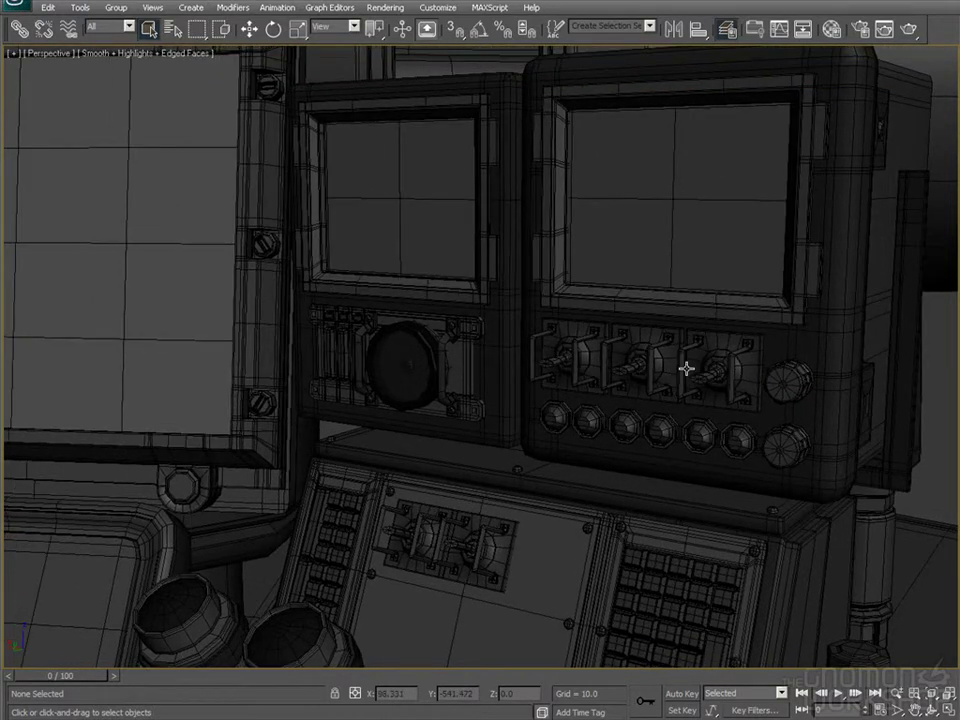
Examine the toggle switches, round dial and knobs of the two instrument monitors in edged-faces display
{"action": "middle_click_drag", "start_coordinate": [540, 274], "coordinate": [572, 294]}
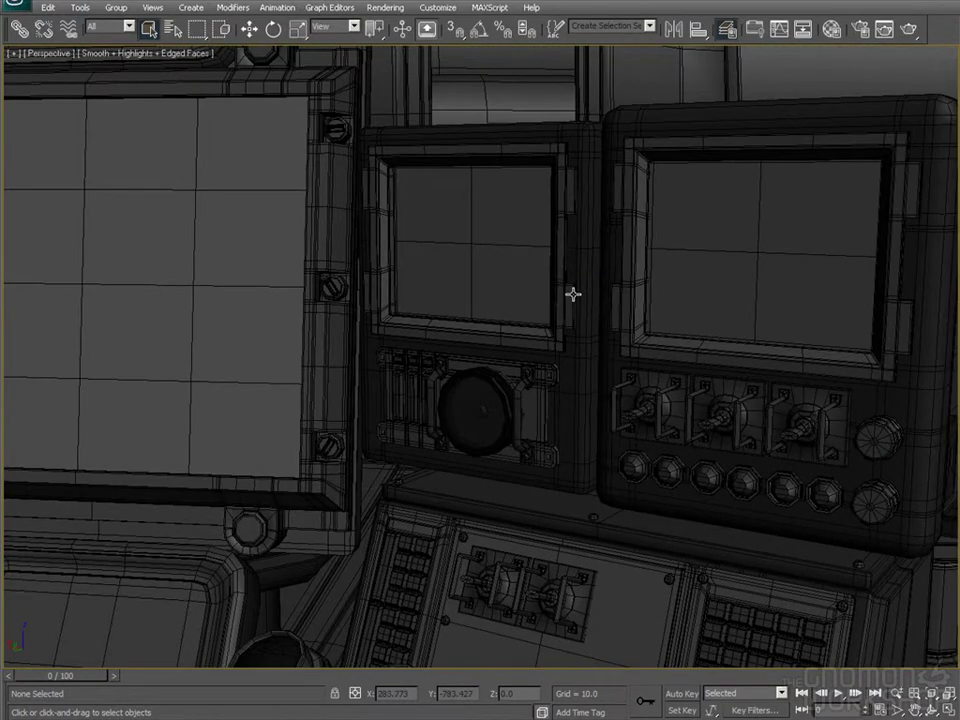
{"action": "middle_click_drag", "start_coordinate": [578, 358], "coordinate": [565, 333]}
{"action": "scroll", "coordinate": [566, 333], "scroll_direction": "down", "scroll_amount": 5}
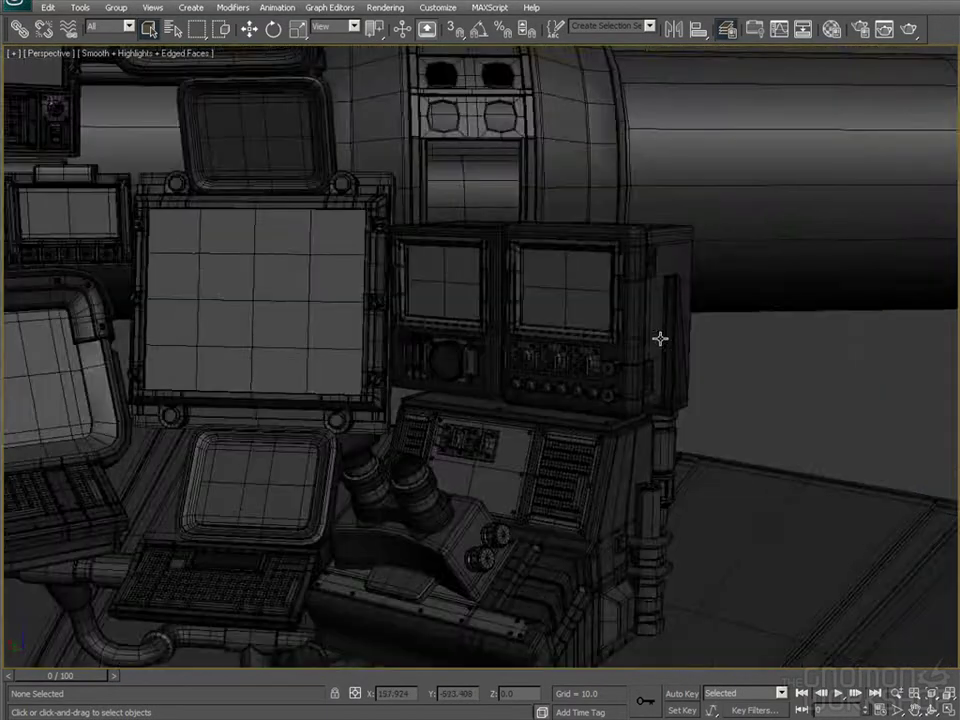
{"action": "scroll", "coordinate": [660, 339], "scroll_direction": "up", "scroll_amount": 5}
{"action": "middle_click_drag", "start_coordinate": [688, 346], "coordinate": [630, 340]}
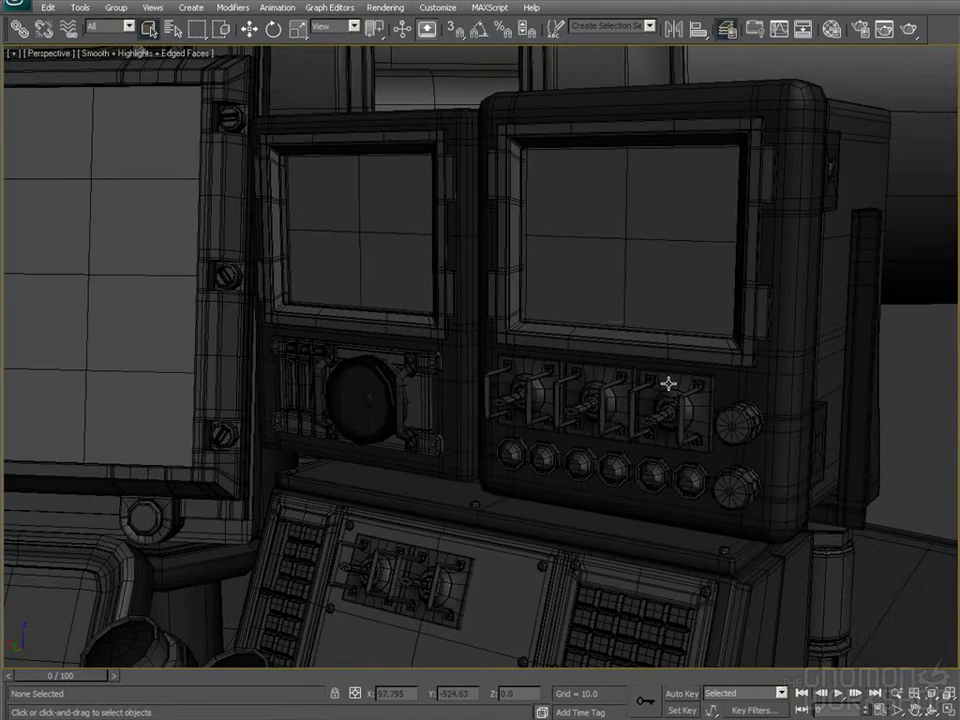
{"action": "middle_click_drag", "start_coordinate": [669, 384], "coordinate": [677, 353]}
{"action": "middle_click_drag", "start_coordinate": [697, 421], "coordinate": [702, 422]}
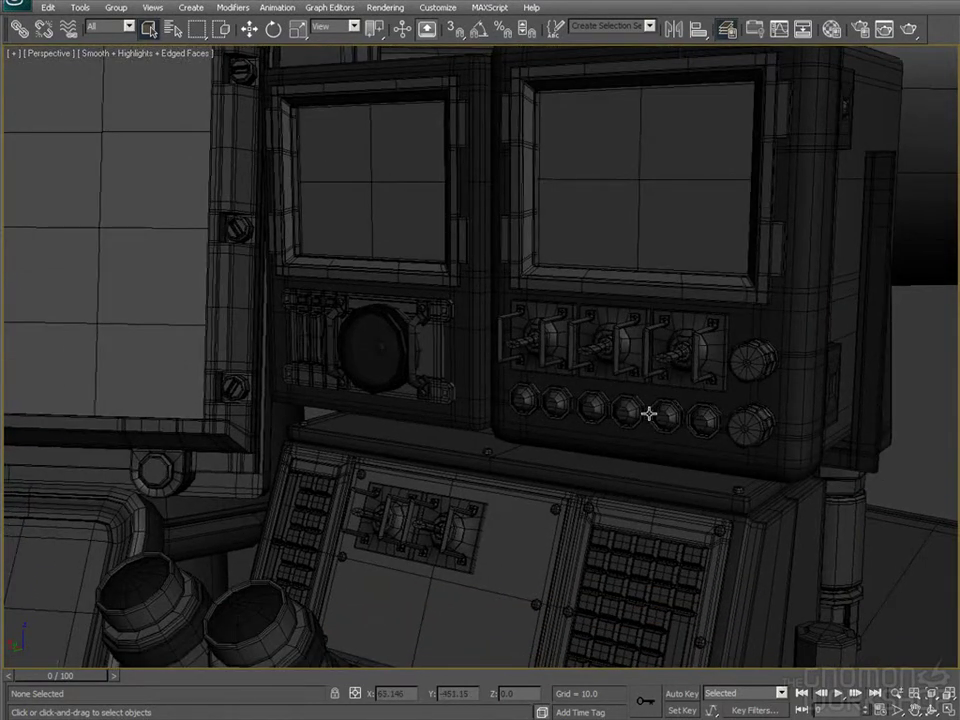
{"action": "middle_click_drag", "start_coordinate": [600, 331], "coordinate": [830, 357]}
{"action": "middle_click_drag", "start_coordinate": [691, 384], "coordinate": [652, 370]}
{"action": "middle_click_drag", "start_coordinate": [624, 279], "coordinate": [591, 336], "text": "alt"}
Compare the instrument monitors with and without edged faces, and return the full console view to plain shading
{"action": "key", "text": "F4"}
{"action": "scroll", "coordinate": [561, 259], "scroll_direction": "down", "scroll_amount": 5}
{"action": "key", "text": "F4"}
{"action": "middle_click_drag", "start_coordinate": [595, 284], "coordinate": [476, 402], "text": "alt"}
{"action": "scroll", "coordinate": [592, 302], "scroll_direction": "up", "scroll_amount": 5}
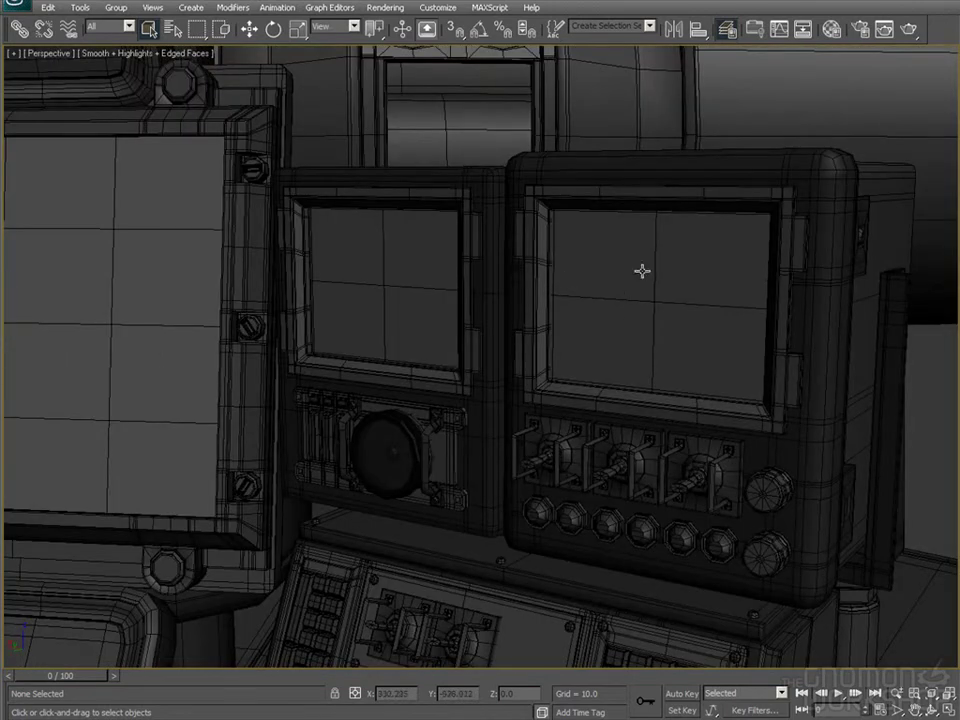
{"action": "middle_click_drag", "start_coordinate": [620, 297], "coordinate": [681, 283]}
{"action": "middle_click_drag", "start_coordinate": [412, 279], "coordinate": [845, 277]}
{"action": "middle_click_drag", "start_coordinate": [381, 304], "coordinate": [440, 376]}
{"action": "scroll", "coordinate": [542, 311], "scroll_direction": "down", "scroll_amount": 5}
{"action": "scroll", "coordinate": [510, 319], "scroll_direction": "down", "scroll_amount": 5}
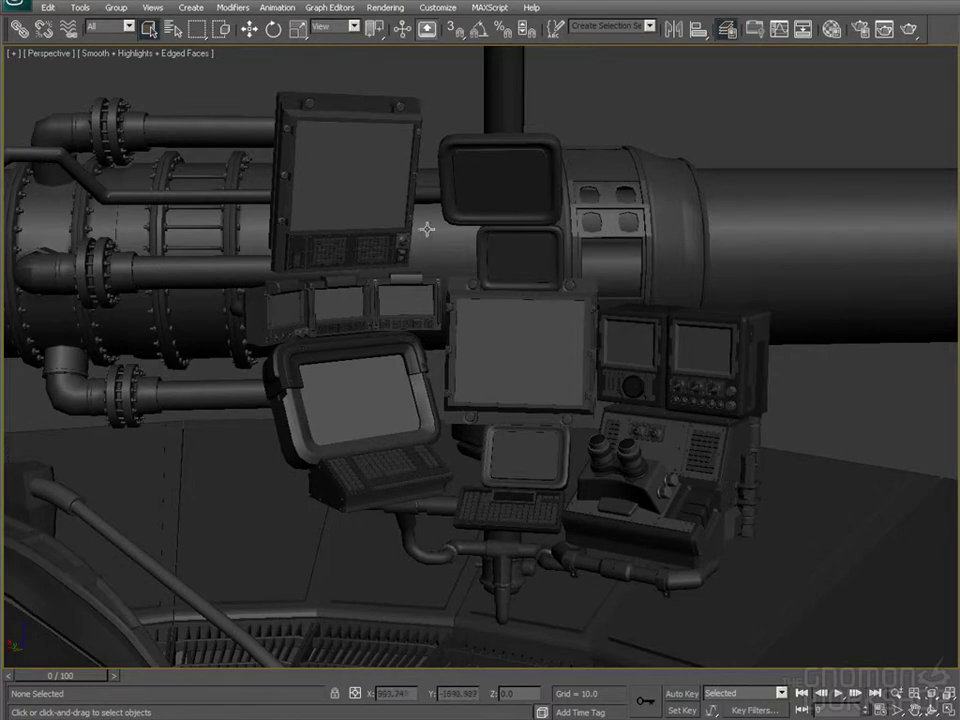
{"action": "key", "text": "F4"}
Examine the shaded monitor cluster alongside the chair, and its central and upper screens up close
{"action": "scroll", "coordinate": [489, 195], "scroll_direction": "up", "scroll_amount": 1}
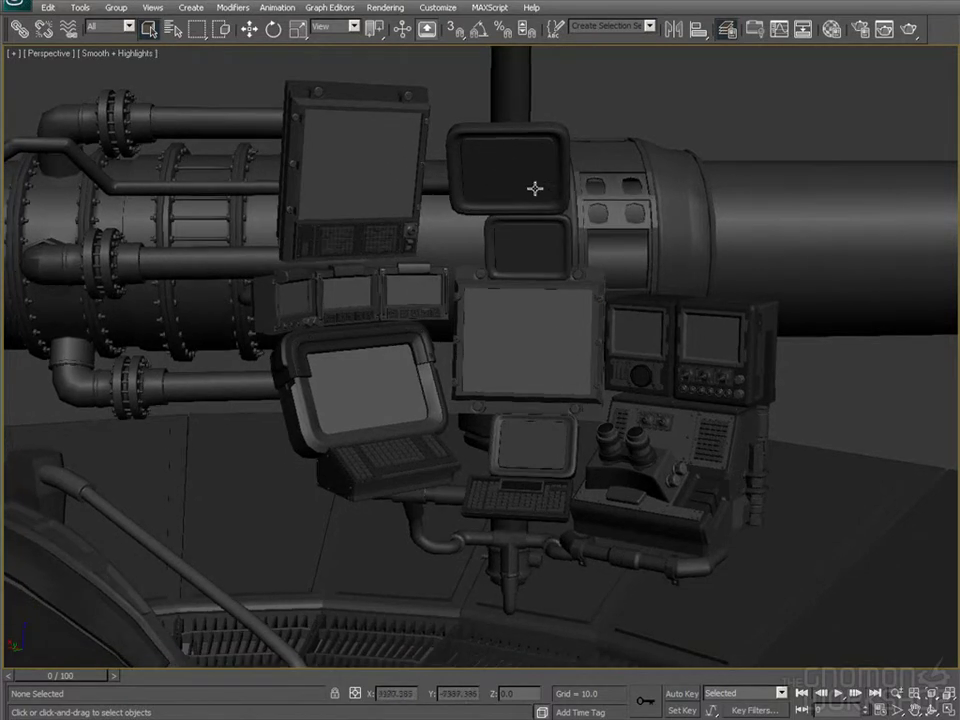
{"action": "scroll", "coordinate": [495, 197], "scroll_direction": "down", "scroll_amount": 2}
{"action": "middle_click_drag", "start_coordinate": [195, 330], "coordinate": [450, 319]}
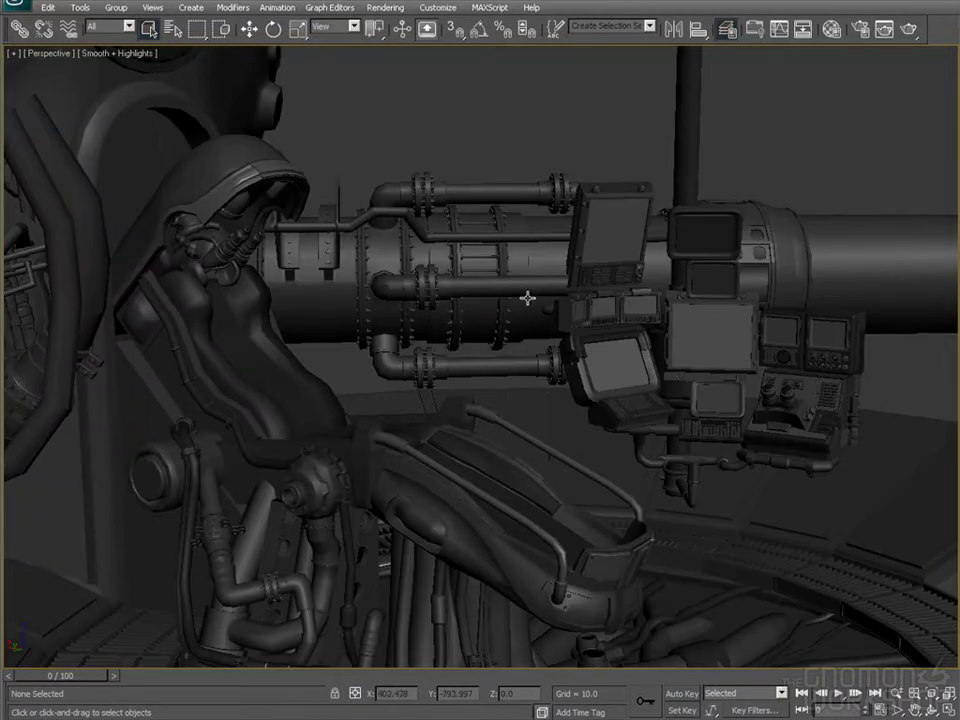
{"action": "scroll", "coordinate": [525, 296], "scroll_direction": "up", "scroll_amount": 6}
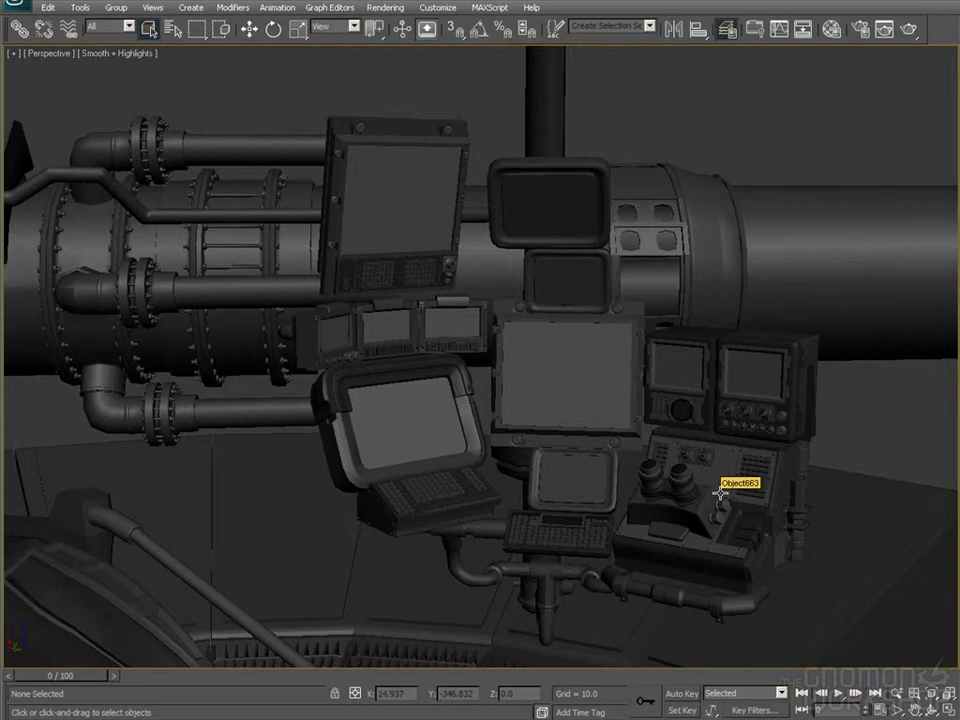
{"action": "middle_click_drag", "start_coordinate": [571, 421], "coordinate": [541, 405]}
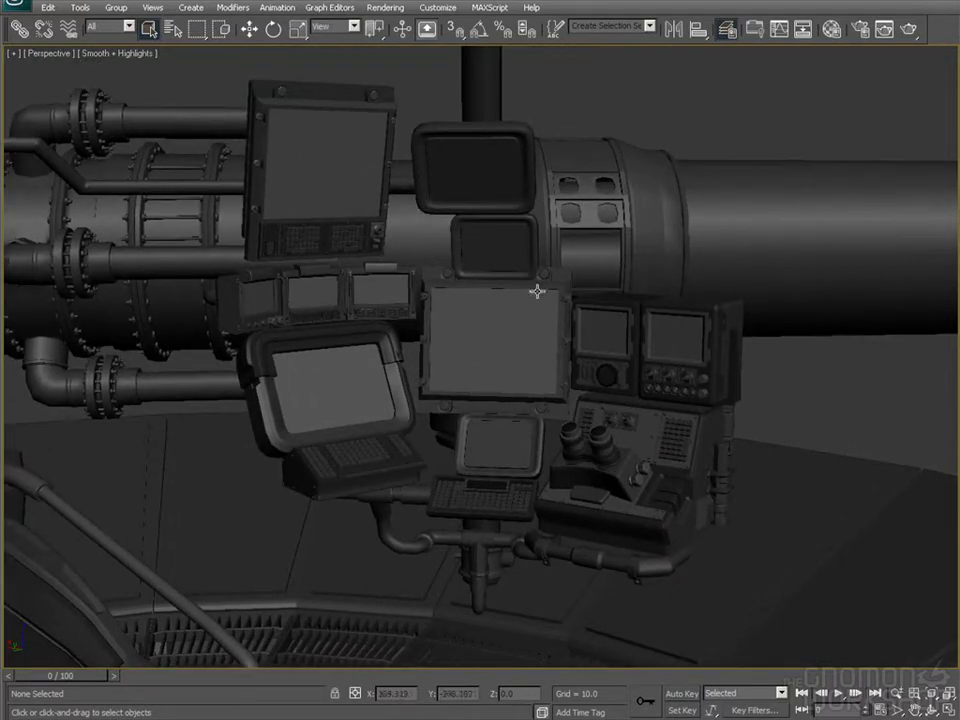
{"action": "mouse_move", "coordinate": [493, 342]}
{"action": "middle_mouse_down"}
{"action": "mouse_move", "coordinate": [510, 351]}
{"action": "mouse_move", "coordinate": [467, 343]}
{"action": "mouse_move", "coordinate": [528, 348]}
{"action": "mouse_move", "coordinate": [450, 347]}
{"action": "middle_mouse_up"}
{"action": "scroll", "coordinate": [454, 343], "scroll_direction": "up", "scroll_amount": 5}
{"action": "middle_click_drag", "start_coordinate": [515, 364], "coordinate": [435, 384]}
{"action": "scroll", "coordinate": [298, 303], "scroll_direction": "down", "scroll_amount": 4}
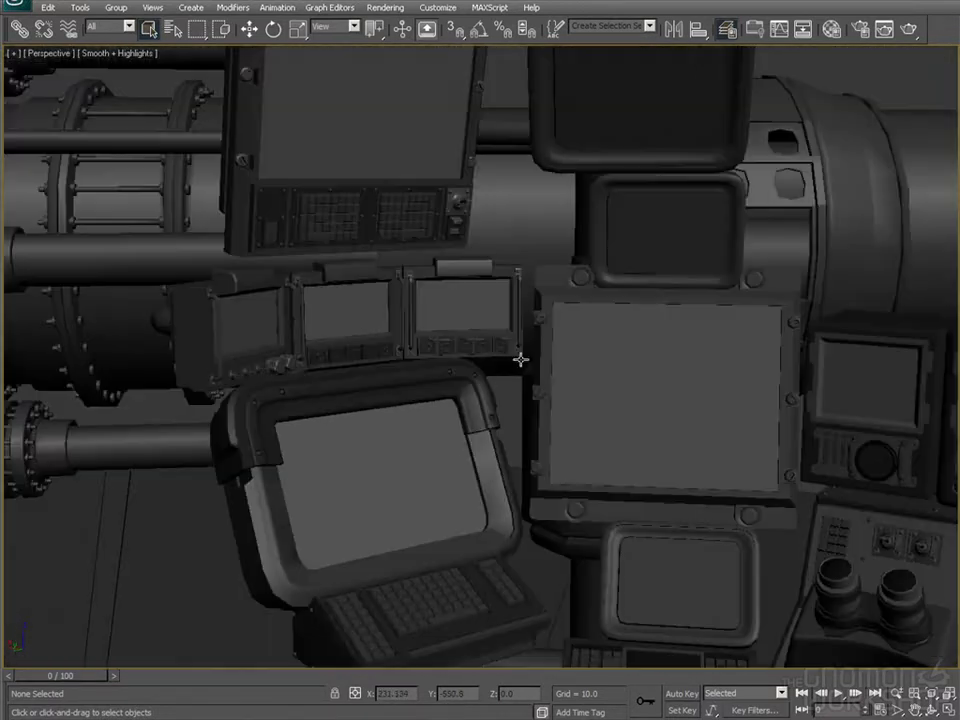
Examine the console from the side, including its vertical mounting pole and the barrel behind it
{"action": "middle_click_drag", "start_coordinate": [514, 353], "coordinate": [441, 308]}
{"action": "middle_click_drag", "start_coordinate": [514, 326], "coordinate": [456, 433]}
{"action": "scroll", "coordinate": [467, 300], "scroll_direction": "down", "scroll_amount": 3}
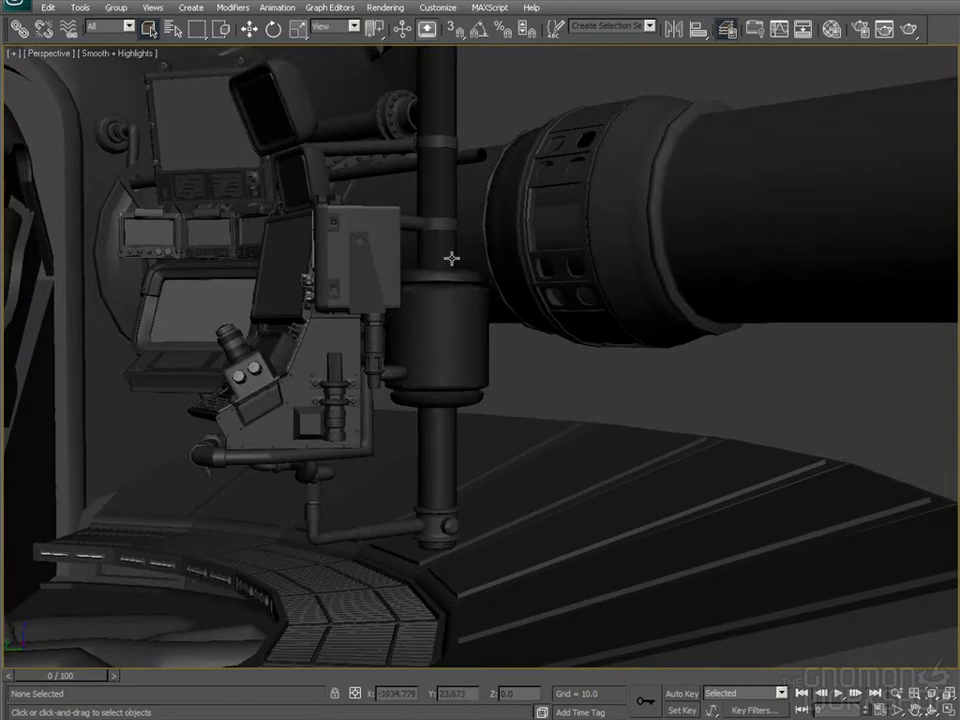
{"action": "middle_click_drag", "start_coordinate": [450, 222], "coordinate": [414, 309], "text": "alt"}
{"action": "middle_click_drag", "start_coordinate": [396, 135], "coordinate": [259, 281], "text": "alt"}
Inspect the support pipes and clamps beneath the console from a low angle
{"action": "middle_click_drag", "start_coordinate": [339, 420], "coordinate": [468, 402], "text": "alt"}
{"action": "middle_click_drag", "start_coordinate": [461, 464], "coordinate": [465, 440]}
{"action": "scroll", "coordinate": [465, 441], "scroll_direction": "up", "scroll_amount": 5}
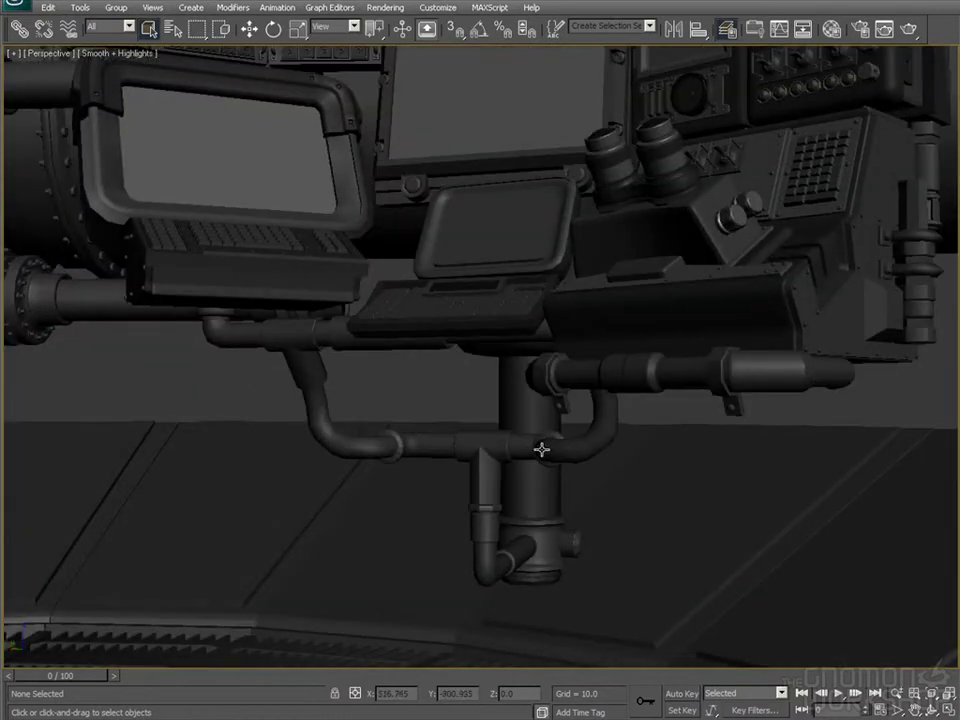
{"action": "middle_click_drag", "start_coordinate": [610, 385], "coordinate": [543, 423]}
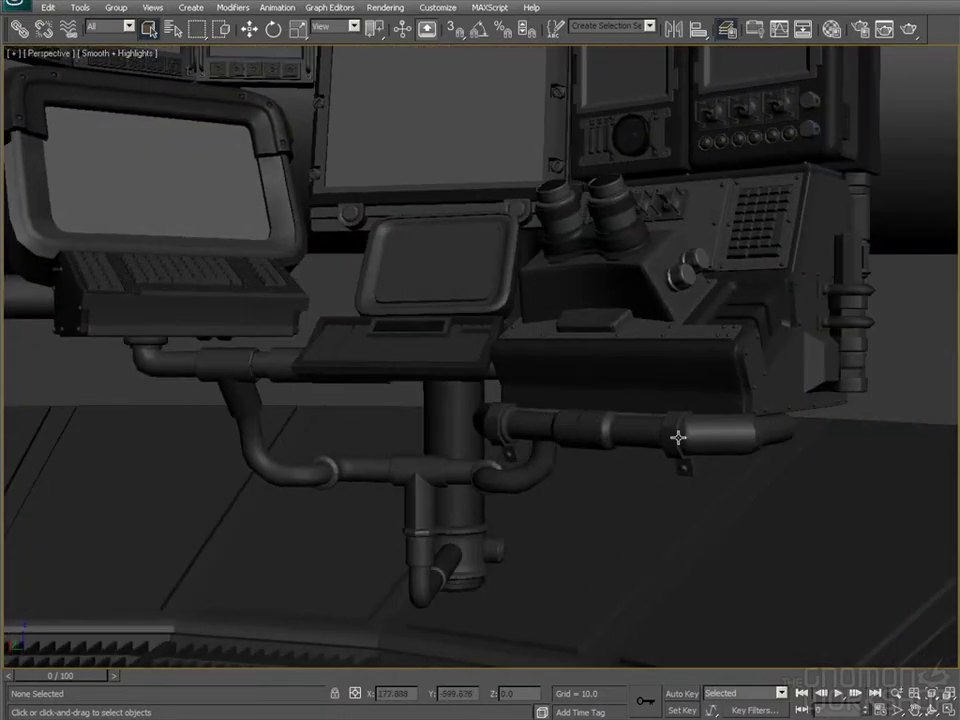
{"action": "middle_click_drag", "start_coordinate": [701, 432], "coordinate": [637, 503]}
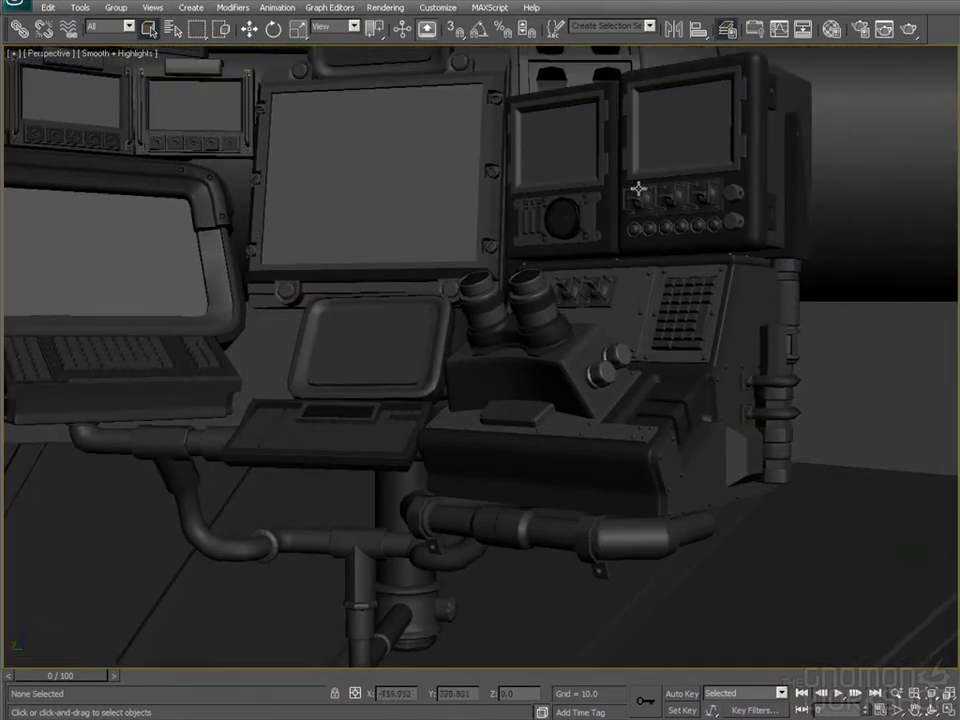
Examine the row of three small monitors above the large rounded screen up close
{"action": "middle_click_drag", "start_coordinate": [585, 328], "coordinate": [699, 288], "text": "alt"}
{"action": "middle_click_drag", "start_coordinate": [305, 196], "coordinate": [444, 302]}
{"action": "middle_click_drag", "start_coordinate": [259, 274], "coordinate": [404, 306]}
{"action": "scroll", "coordinate": [295, 308], "scroll_direction": "up", "scroll_amount": 3}
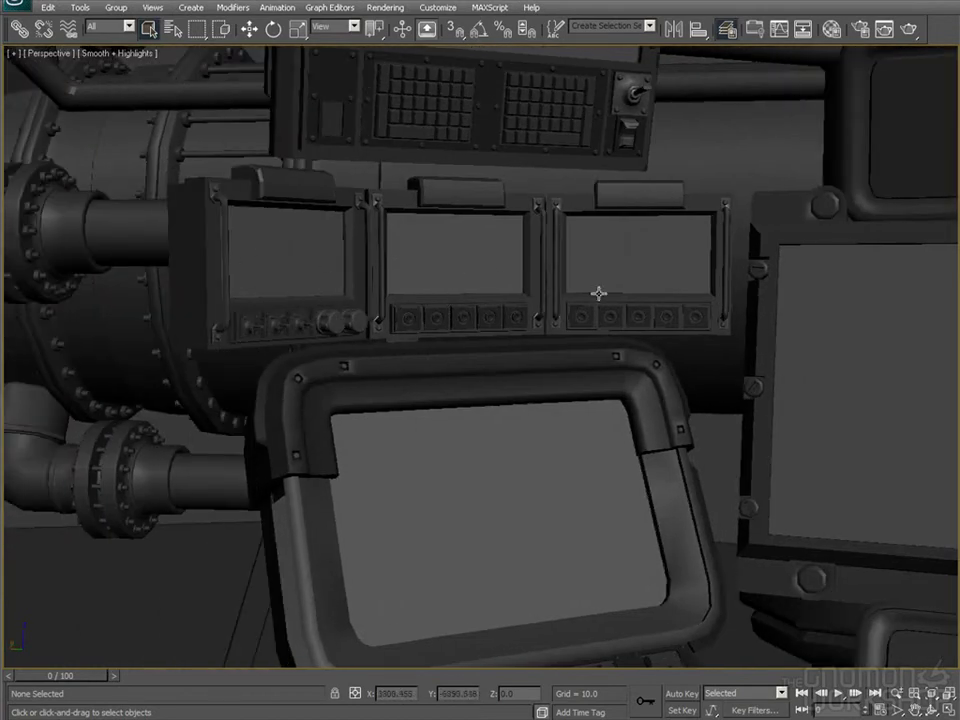
{"action": "middle_click_drag", "start_coordinate": [570, 268], "coordinate": [396, 259], "text": "alt"}
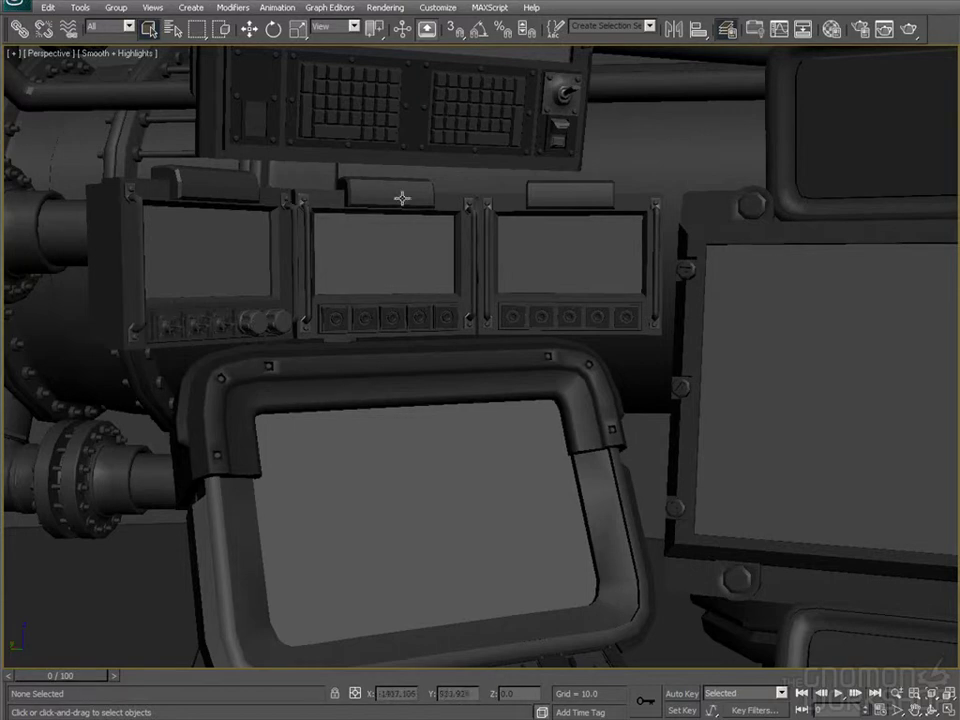
Save the scene and display the render camera view maximized
{"action": "key", "text": "ctrl+s"}
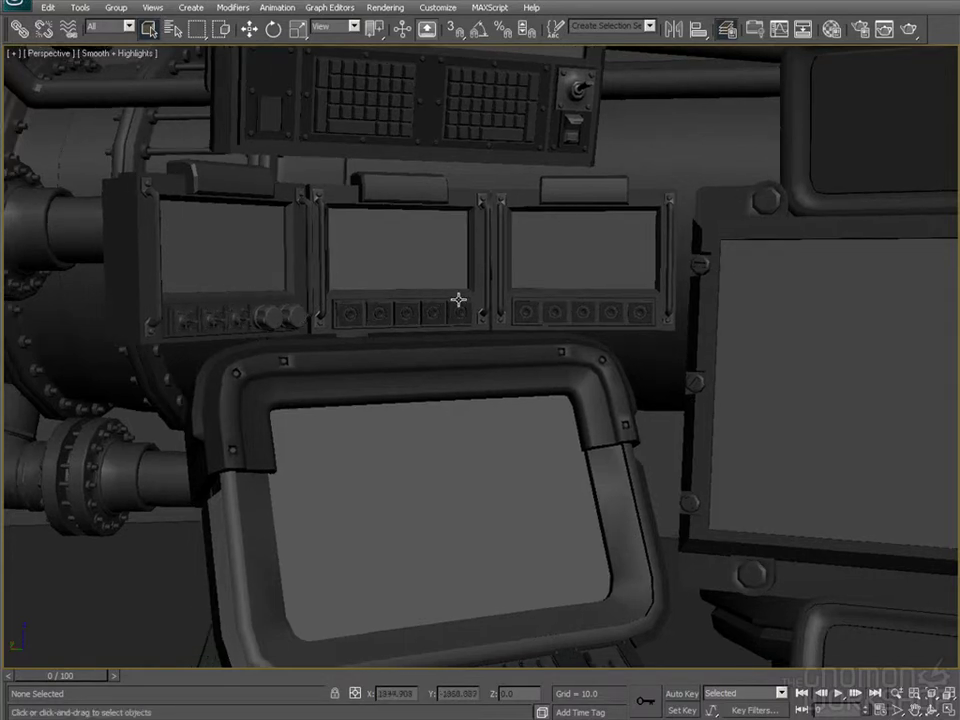
{"action": "key", "text": "alt+w"}
{"action": "key", "text": "alt+w"}
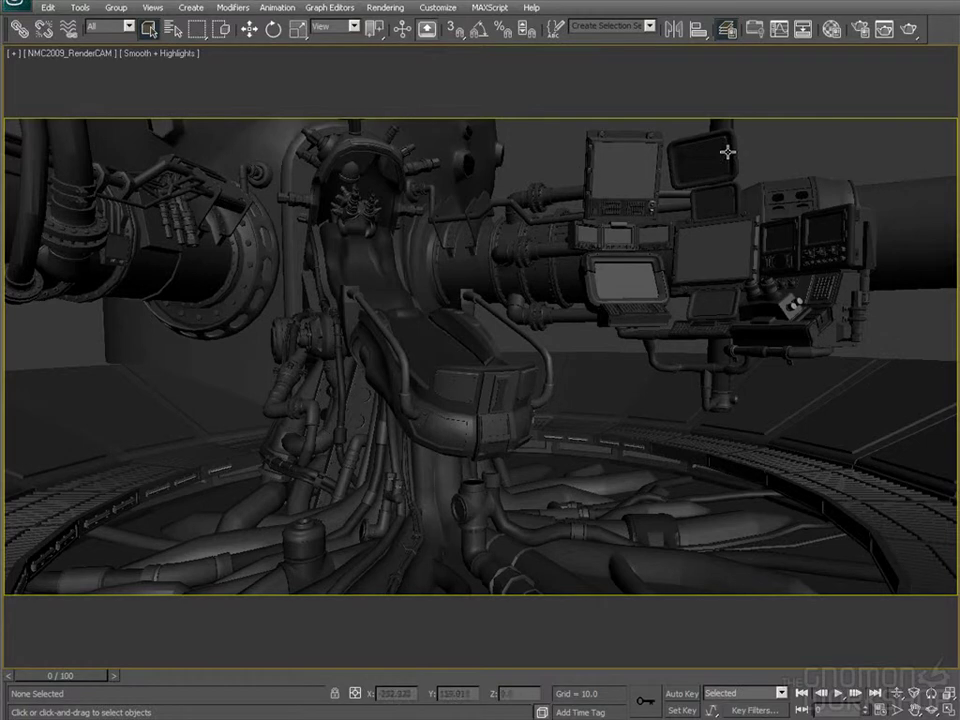
Examine the chair's hood and its surrounding connectors between the two barrels in the maximized Perspective view
{"action": "key", "text": "alt+w"}
{"action": "right_click", "coordinate": [694, 279]}
{"action": "key", "text": "alt+w"}
{"action": "scroll", "coordinate": [630, 177], "scroll_direction": "down", "scroll_amount": 5}
{"action": "scroll", "coordinate": [576, 189], "scroll_direction": "down", "scroll_amount": 3}
{"action": "middle_click_drag", "start_coordinate": [634, 178], "coordinate": [616, 260], "text": "alt"}
{"action": "scroll", "coordinate": [432, 264], "scroll_direction": "up", "scroll_amount": 3}
{"action": "middle_click_drag", "start_coordinate": [526, 148], "coordinate": [497, 178]}
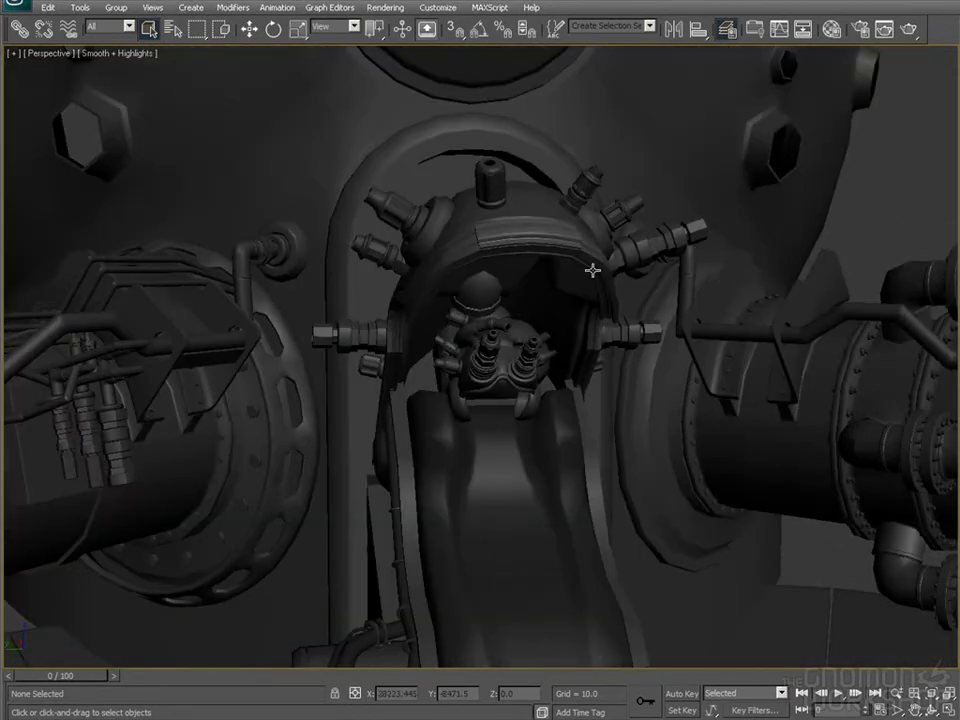
{"action": "mouse_move", "coordinate": [594, 270]}
{"action": "middle_mouse_down", "text": "alt"}
{"action": "mouse_move", "coordinate": [568, 259]}
{"action": "mouse_move", "coordinate": [597, 265]}
{"action": "middle_mouse_up", "text": "alt"}
{"action": "scroll", "coordinate": [597, 265], "scroll_direction": "down", "scroll_amount": 3}
Check the hood and monitor console in the maximized NMC2009_RenderCAM view
{"action": "key", "text": "alt+w"}
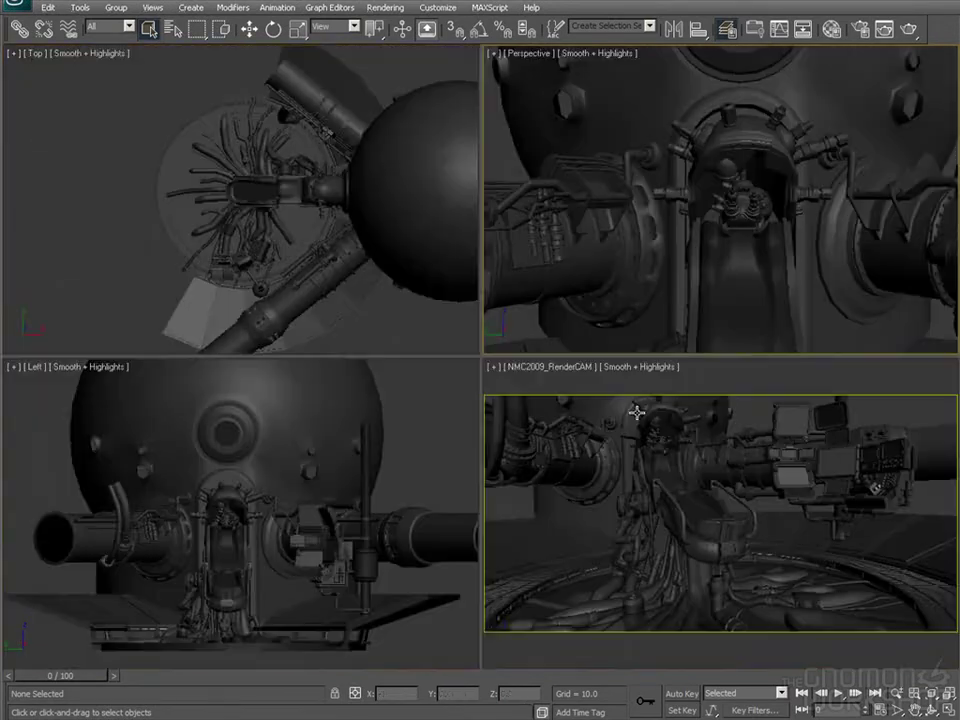
{"action": "left_click", "coordinate": [636, 407]}
{"action": "key", "text": "alt+w"}
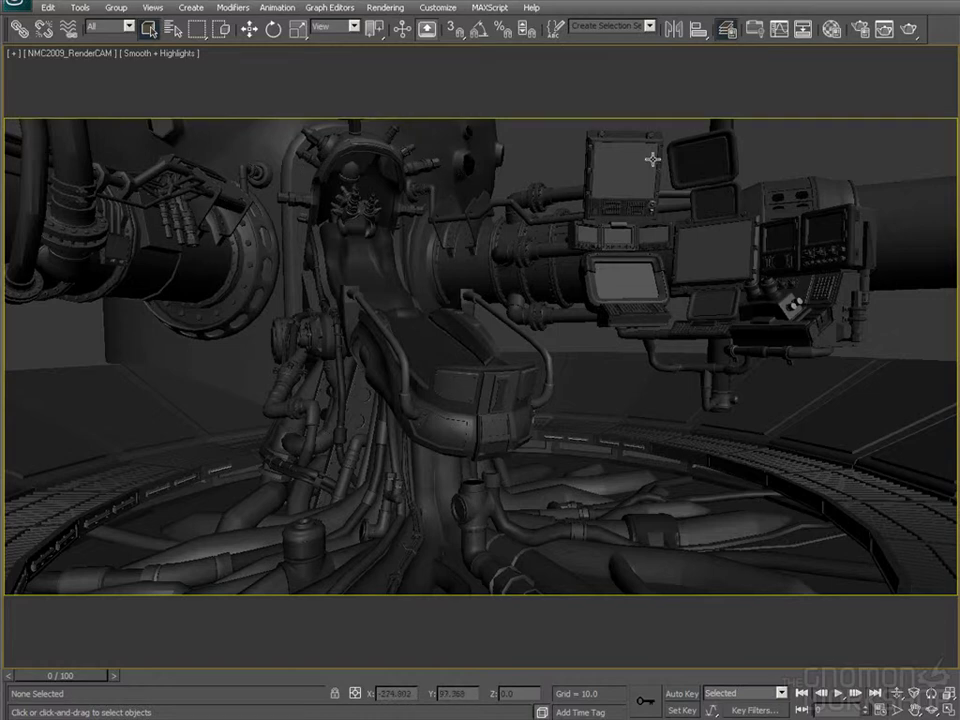
Examine the hood and piped side barrel from another angle in the maximized Perspective view, and undo the view changes
{"action": "key", "text": "alt+w"}
{"action": "left_click", "coordinate": [789, 141]}
{"action": "key", "text": "alt+w"}
{"action": "middle_click_drag", "start_coordinate": [661, 204], "coordinate": [621, 244], "text": "alt"}
{"action": "middle_click_drag", "start_coordinate": [383, 361], "coordinate": [445, 342], "text": "alt"}
{"action": "middle_click_drag", "start_coordinate": [607, 440], "coordinate": [588, 463], "text": "alt"}
{"action": "key", "text": "shift+z"}
{"action": "key", "text": "shift+z"}
{"action": "key", "text": "shift+z"}
{"action": "key", "text": "shift+z"}
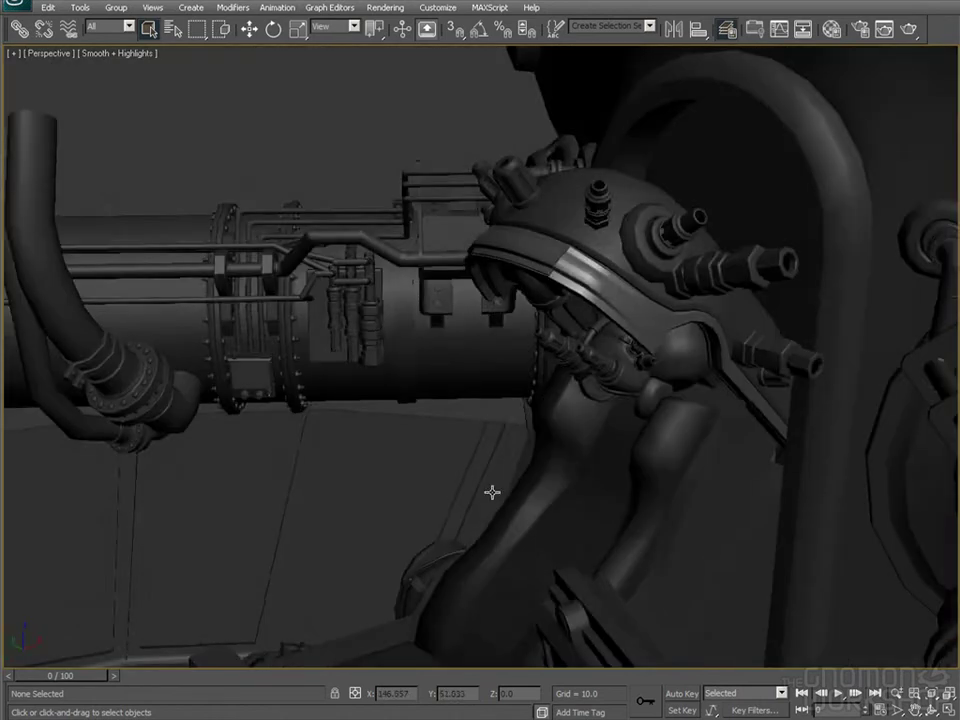
Check the scene composition with the added large pipes in the maximized render camera view, and return to four viewports
{"action": "key", "text": "alt+w"}
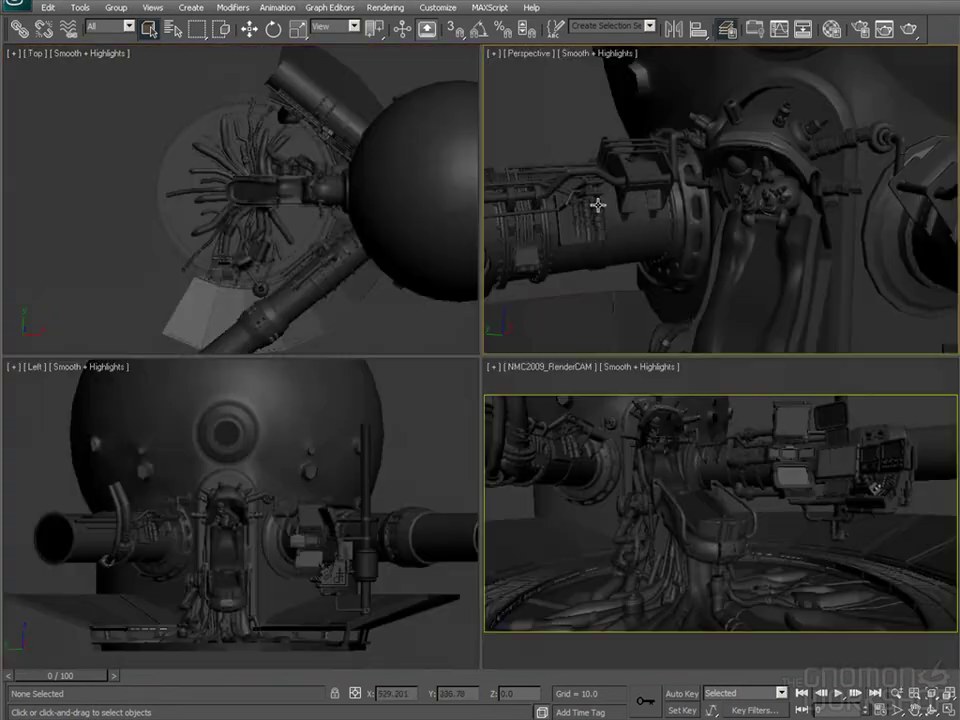
{"action": "right_click", "coordinate": [619, 465]}
{"action": "key", "text": "alt+w"}
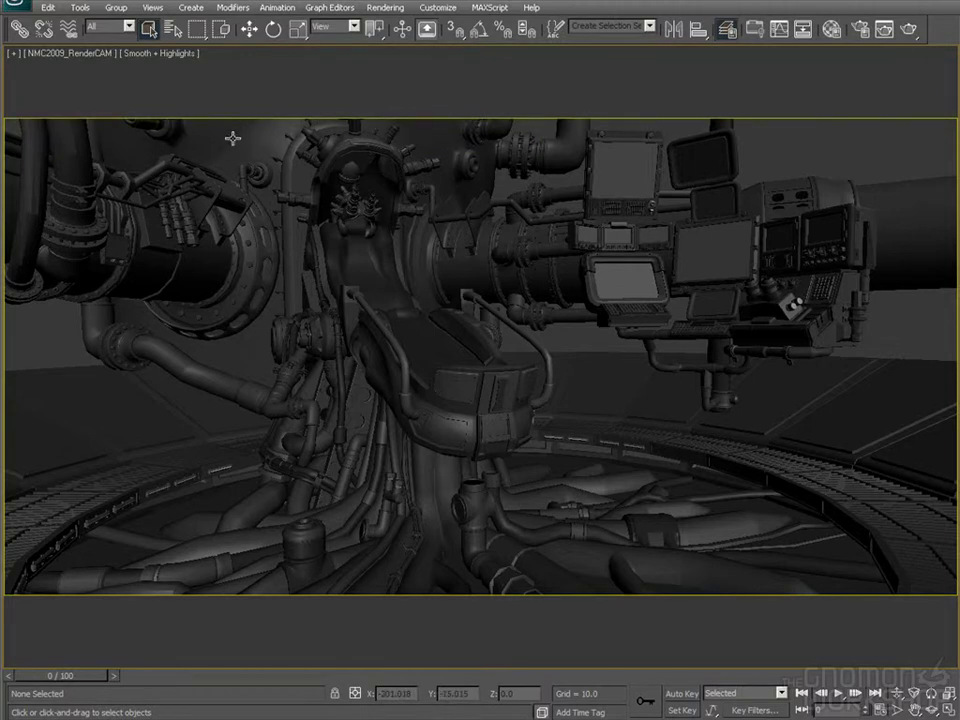
{"action": "key", "text": "alt+w"}
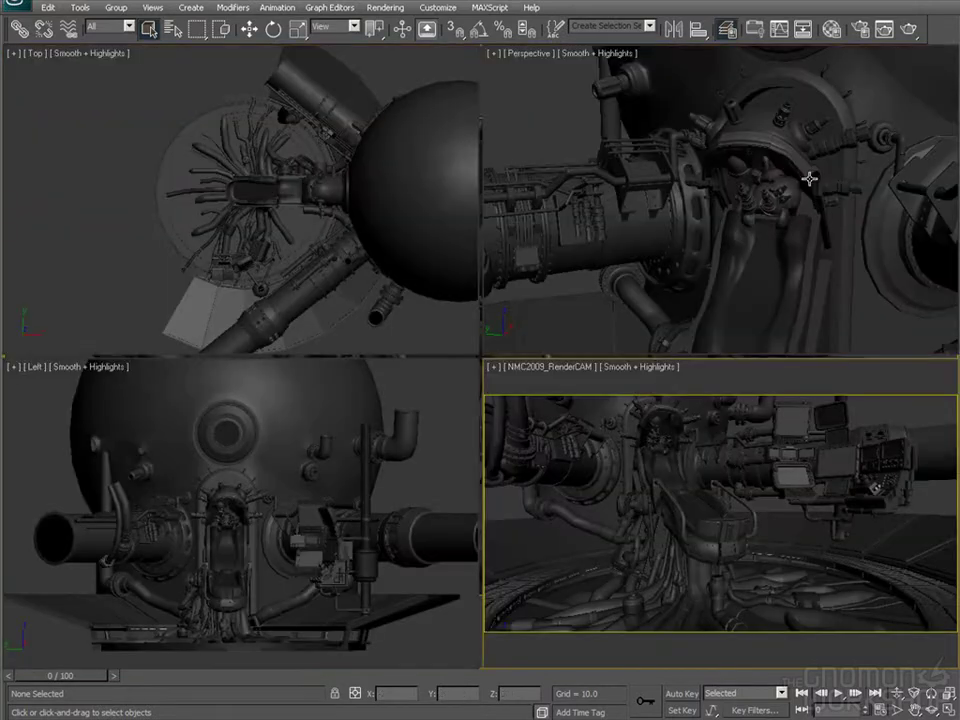
Examine the large sphere, its elbow pipes and fittings, and the barrels around the chair from several angles in the maximized Perspective view
{"action": "right_click", "coordinate": [810, 178]}
{"action": "key", "text": "alt+w"}
{"action": "scroll", "coordinate": [681, 150], "scroll_direction": "down", "scroll_amount": 3}
{"action": "middle_click_drag", "start_coordinate": [681, 150], "coordinate": [684, 261], "text": "alt"}
{"action": "scroll", "coordinate": [705, 150], "scroll_direction": "down", "scroll_amount": 3}
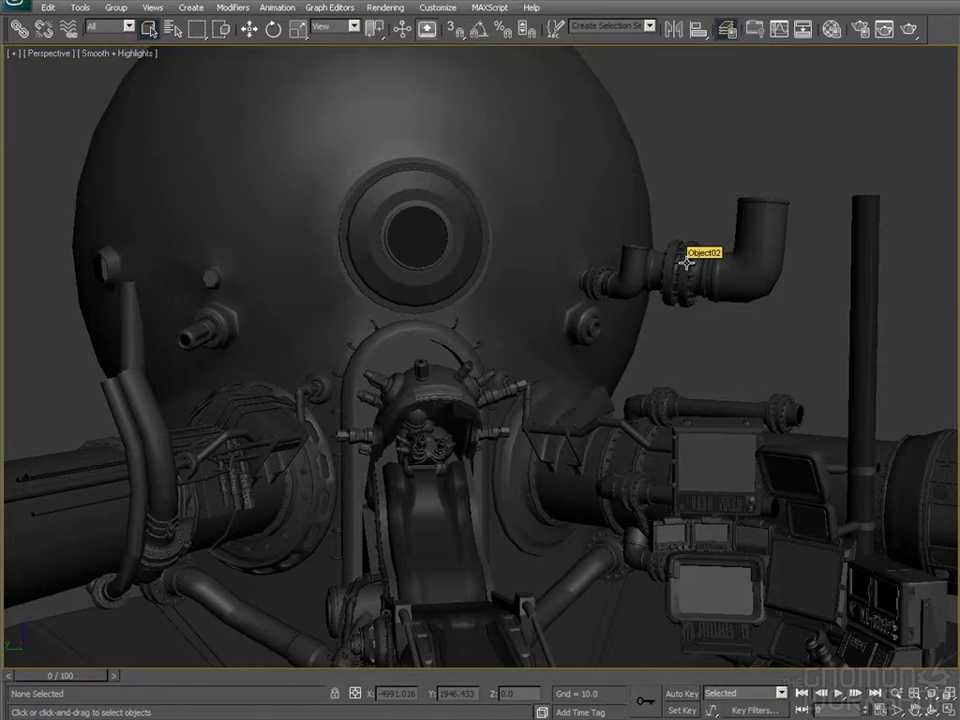
{"action": "middle_click_drag", "start_coordinate": [578, 251], "coordinate": [566, 248], "text": "alt"}
{"action": "scroll", "coordinate": [480, 296], "scroll_direction": "down", "scroll_amount": 3}
{"action": "middle_click_drag", "start_coordinate": [480, 296], "coordinate": [519, 263]}
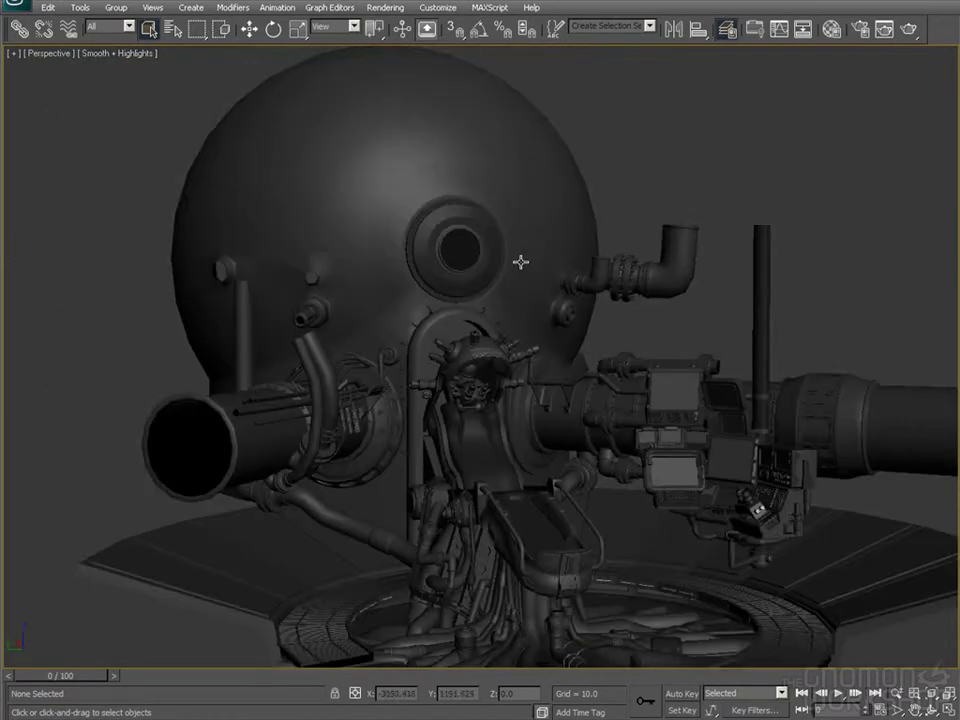
{"action": "scroll", "coordinate": [520, 262], "scroll_direction": "up", "scroll_amount": 5}
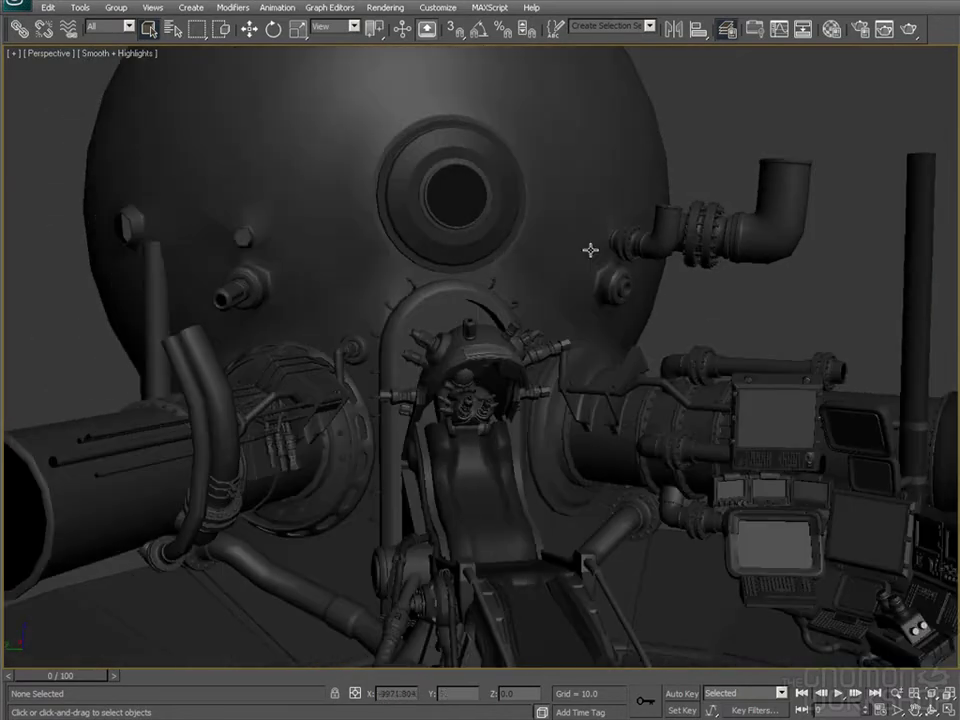
{"action": "middle_click_drag", "start_coordinate": [538, 299], "coordinate": [580, 304], "text": "alt"}
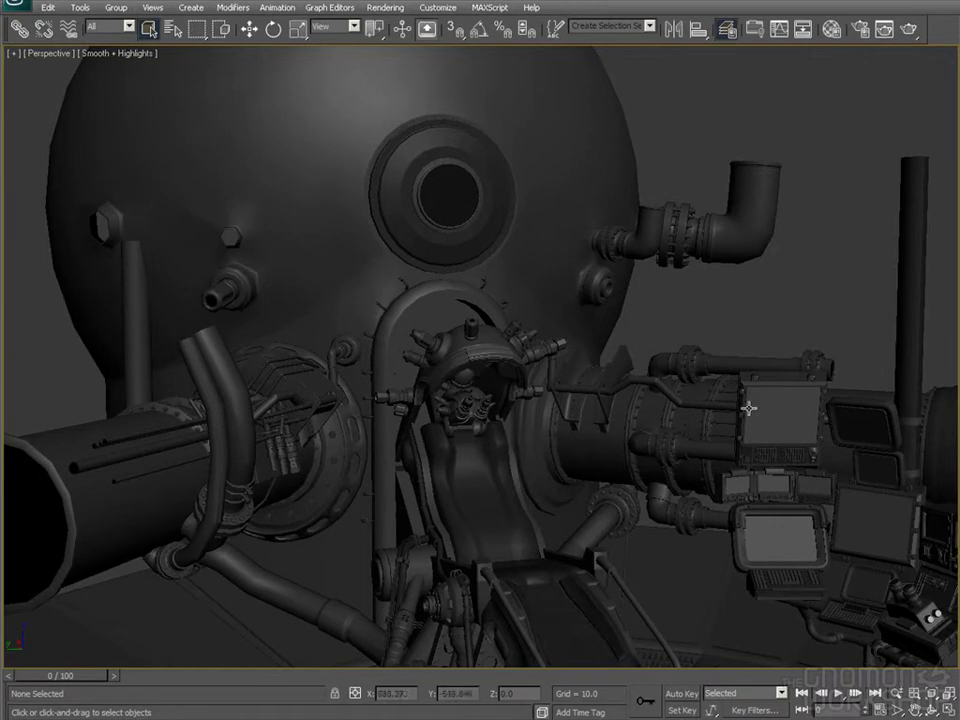
{"action": "middle_click_drag", "start_coordinate": [281, 405], "coordinate": [529, 285], "text": "alt"}
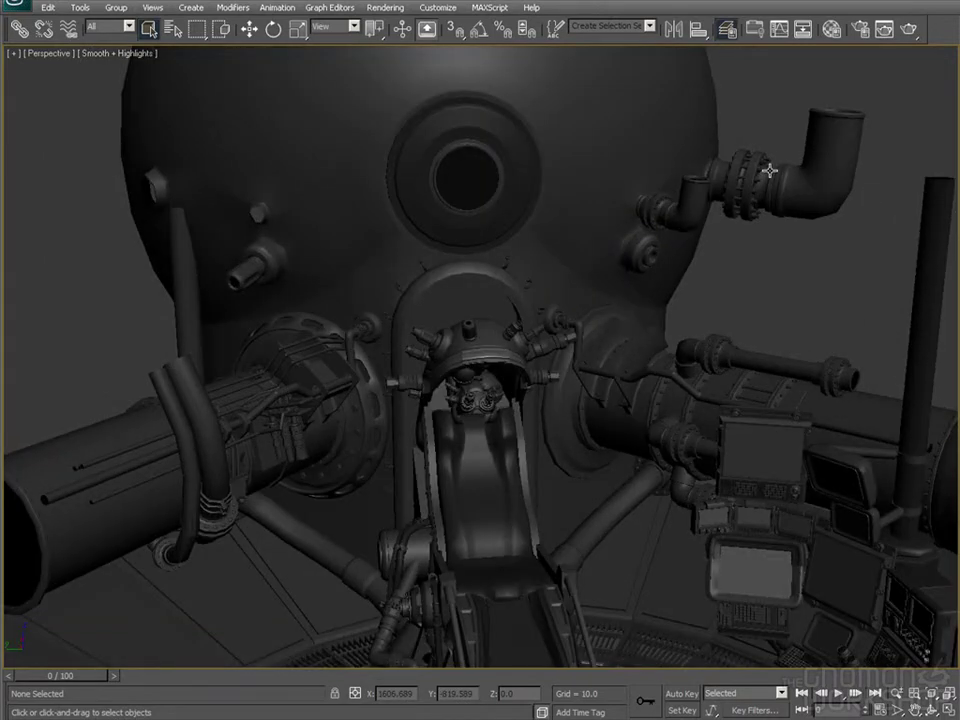
{"action": "scroll", "coordinate": [686, 223], "scroll_direction": "down", "scroll_amount": 1}
Check the scene with the added railing and platform in the maximized NMC2009_RenderCAM view
{"action": "key", "text": "alt+w"}
{"action": "key", "text": "alt+w"}
{"action": "key", "text": "alt+w"}
{"action": "left_click", "coordinate": [729, 401]}
{"action": "key", "text": "alt+w"}
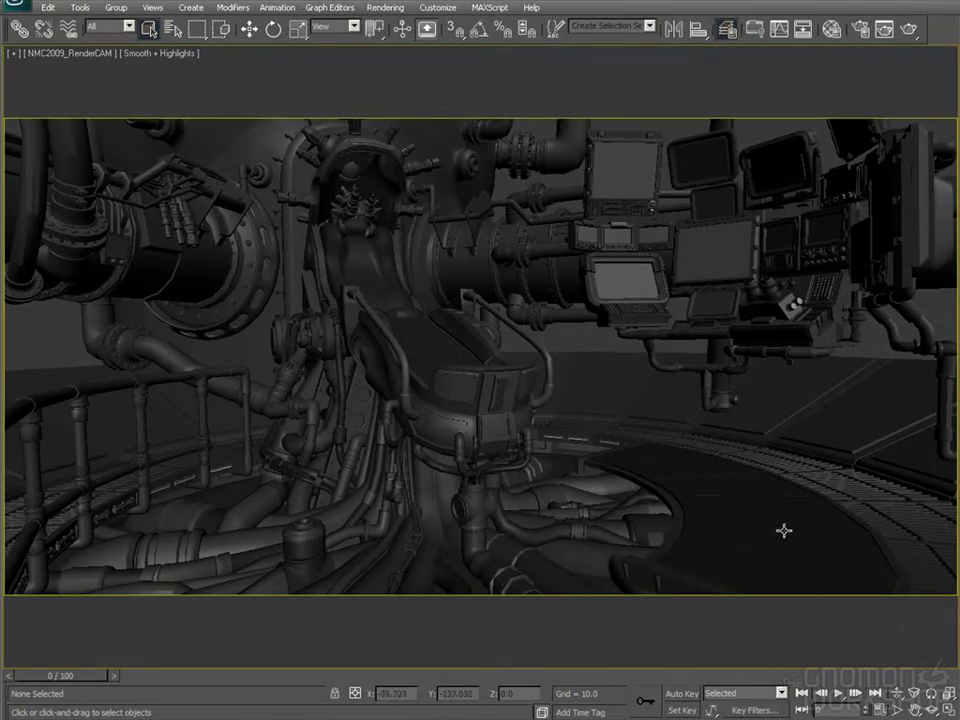
Examine the curved floor platform between the chair and the monitor console from above in the maximized Perspective view
{"action": "key", "text": "alt+w"}
{"action": "right_click", "coordinate": [752, 235]}
{"action": "key", "text": "alt+w"}
{"action": "middle_click_drag", "start_coordinate": [713, 184], "coordinate": [673, 390], "text": "alt"}
{"action": "scroll", "coordinate": [636, 384], "scroll_direction": "up", "scroll_amount": 3}
{"action": "scroll", "coordinate": [724, 443], "scroll_direction": "down", "scroll_amount": 3}
{"action": "middle_click_drag", "start_coordinate": [695, 345], "coordinate": [608, 470]}
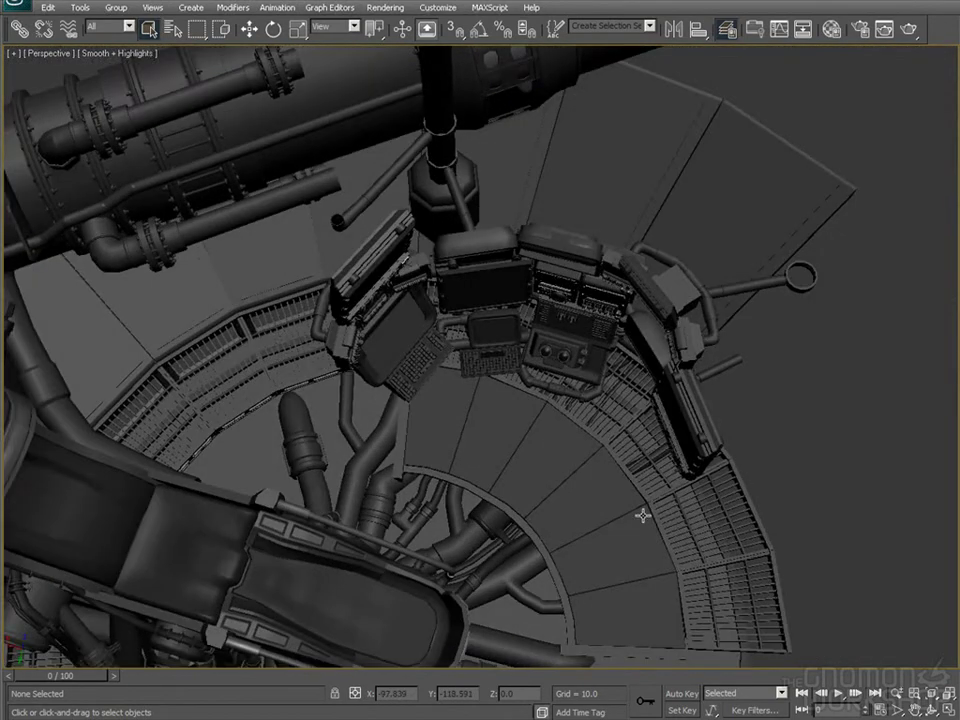
{"action": "middle_click_drag", "start_coordinate": [664, 527], "coordinate": [625, 481], "text": "alt"}
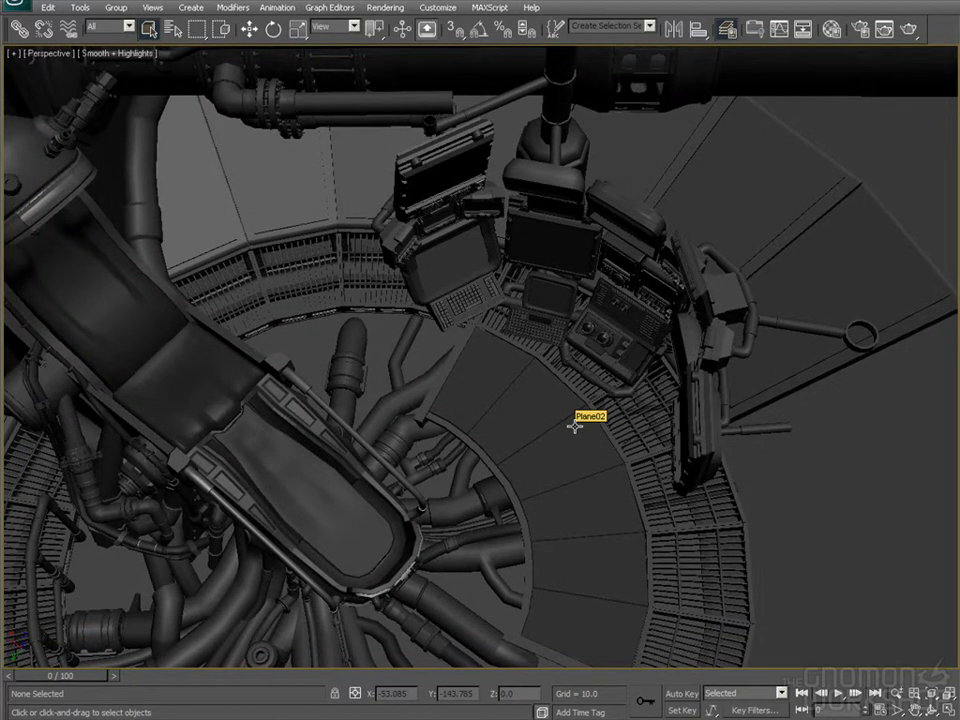
{"action": "middle_click_drag", "start_coordinate": [566, 422], "coordinate": [547, 565], "text": "alt"}
{"action": "scroll", "coordinate": [574, 424], "scroll_direction": "down", "scroll_amount": 3}
{"action": "scroll", "coordinate": [574, 424], "scroll_direction": "up", "scroll_amount": 3}
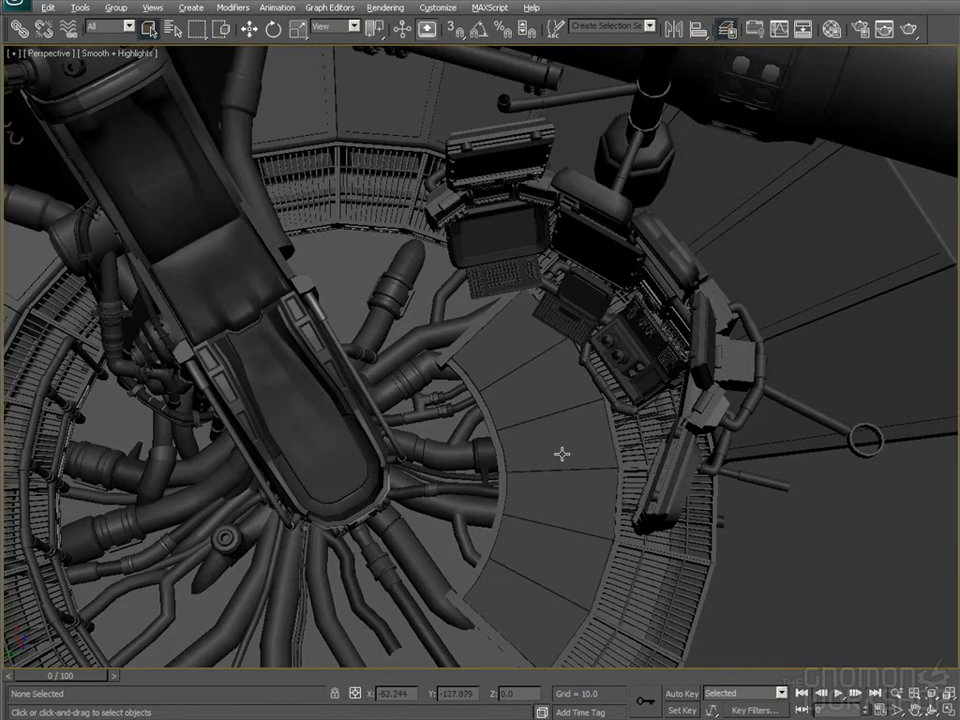
{"action": "middle_click_drag", "start_coordinate": [585, 402], "coordinate": [658, 379], "text": "alt"}
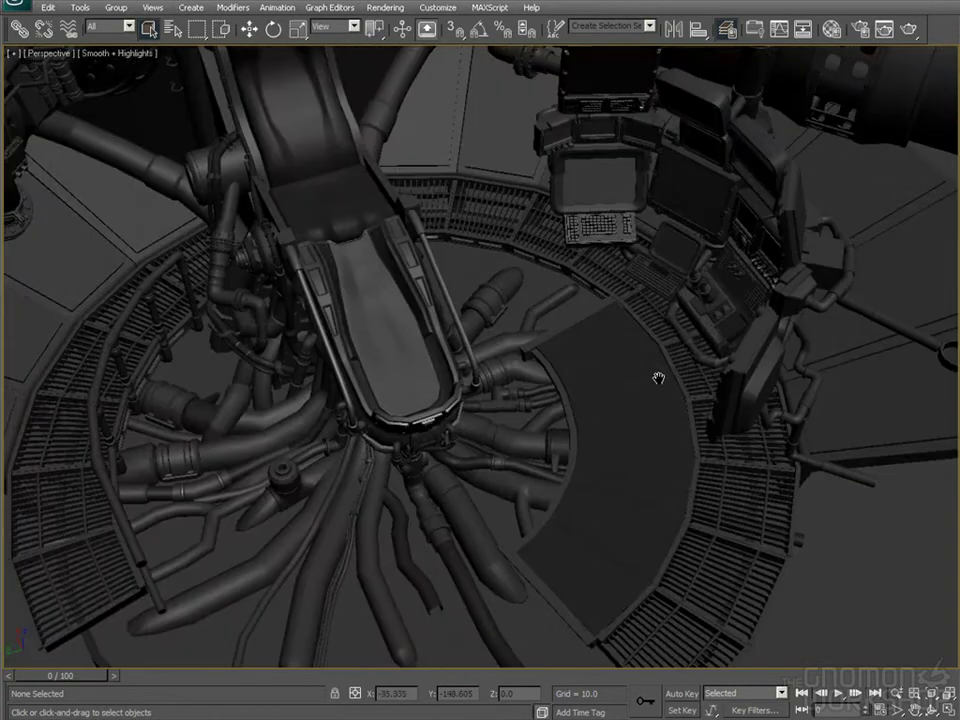
Check the hanging cables around the hood and monitors in the maximized NMC2009_RenderCAM view, toggling the display of shapes
{"action": "key", "text": "alt+w"}
{"action": "right_click", "coordinate": [780, 506]}
{"action": "key", "text": "alt+w"}
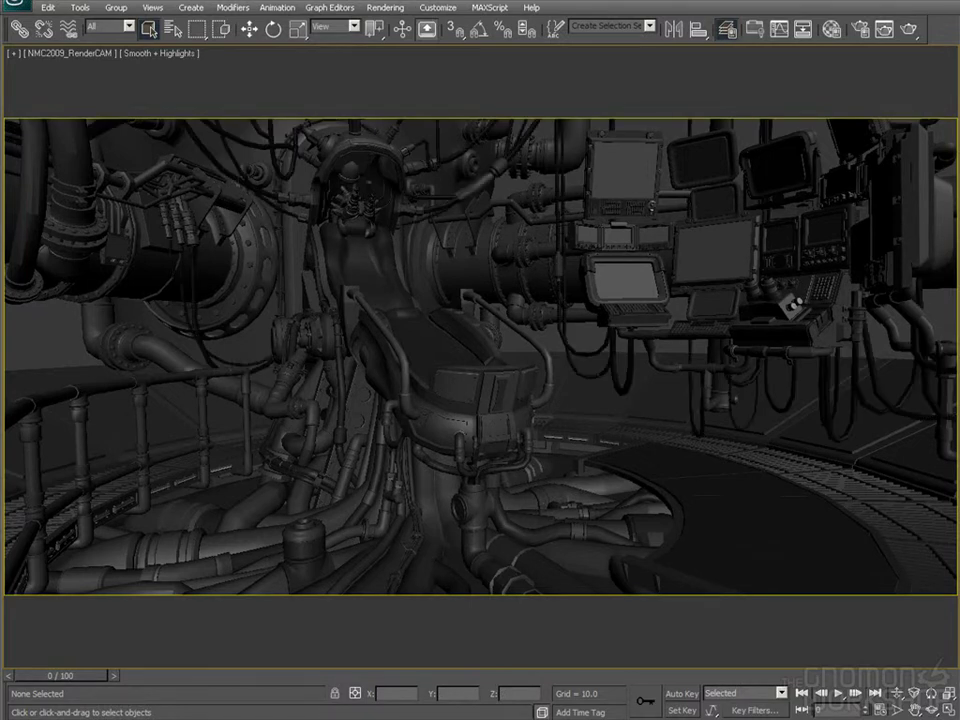
{"action": "key", "text": "shift+s"}
{"action": "key", "text": "ctrl+s"}
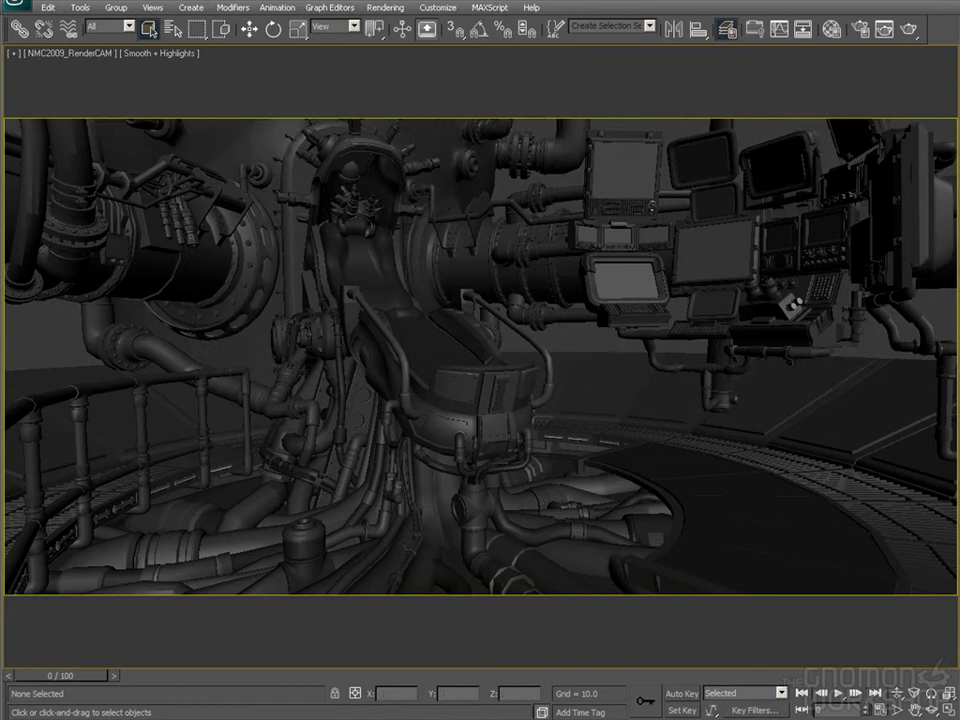
{"action": "key", "text": "shift+s"}
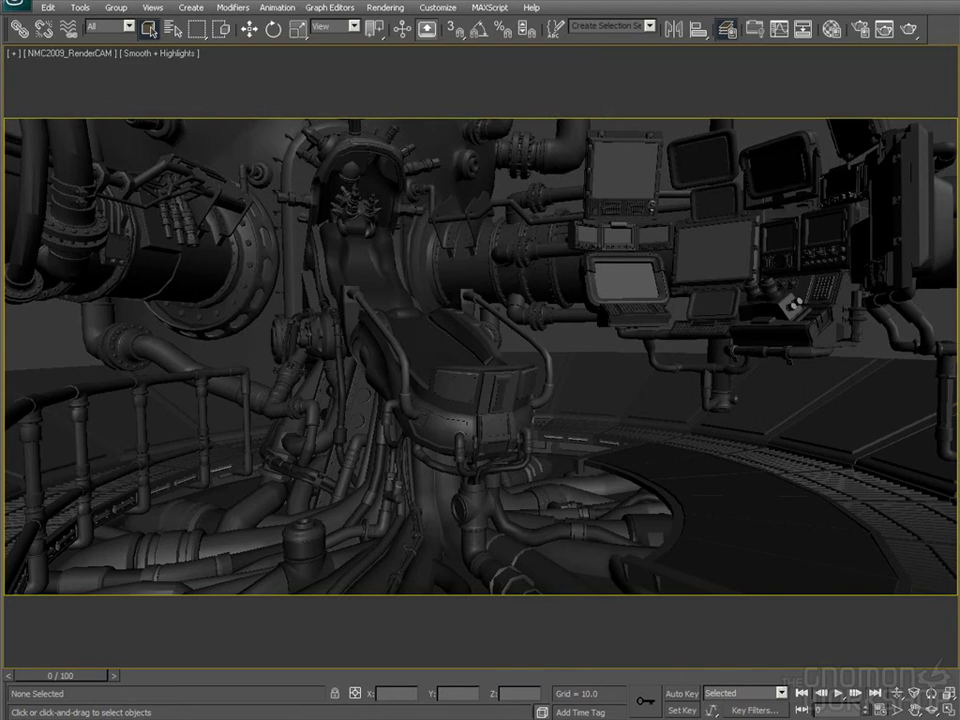